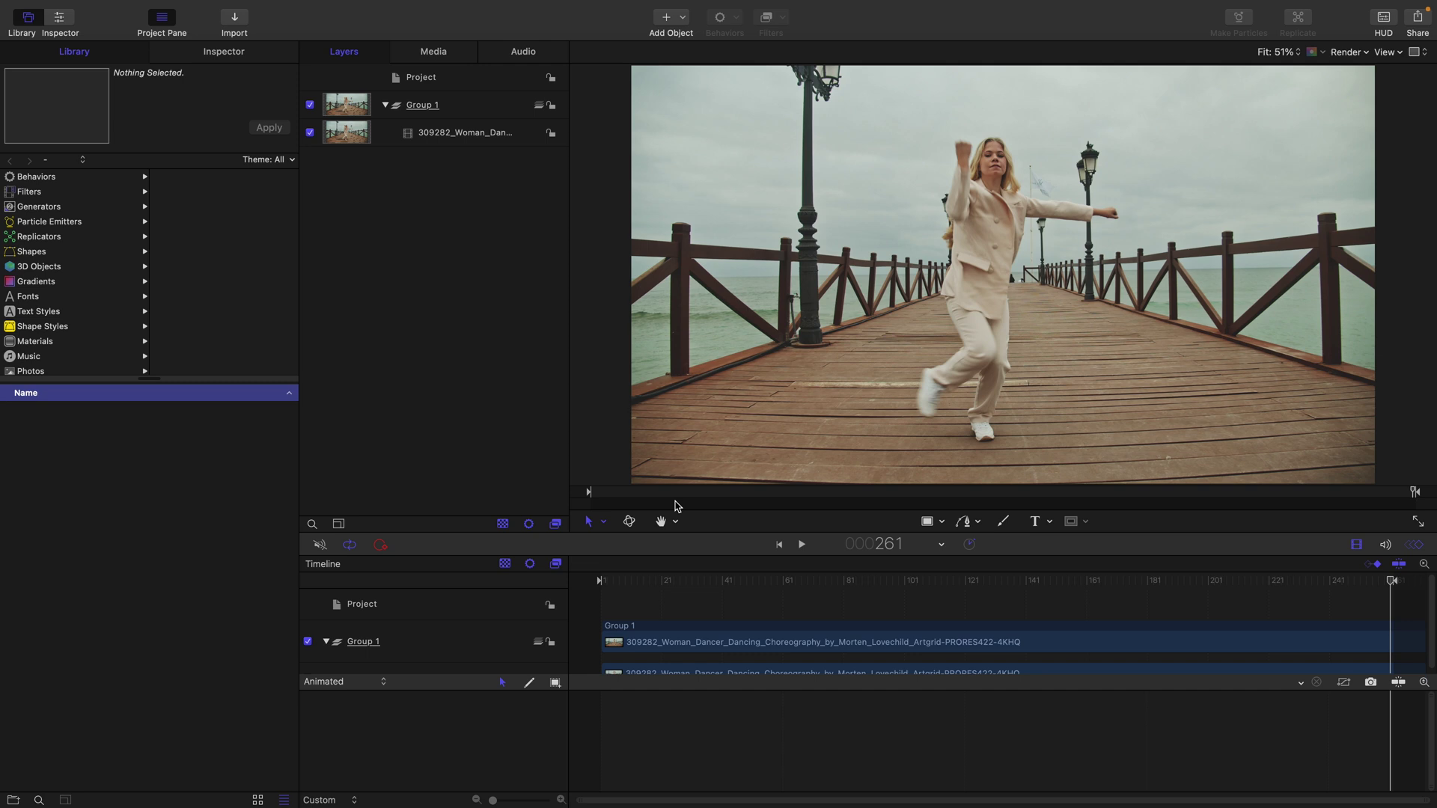
# Scrub through the dancer clip and return the playhead to frame 1
pyautogui.moveTo(690, 495); pyautogui.dragTo(592, 492)
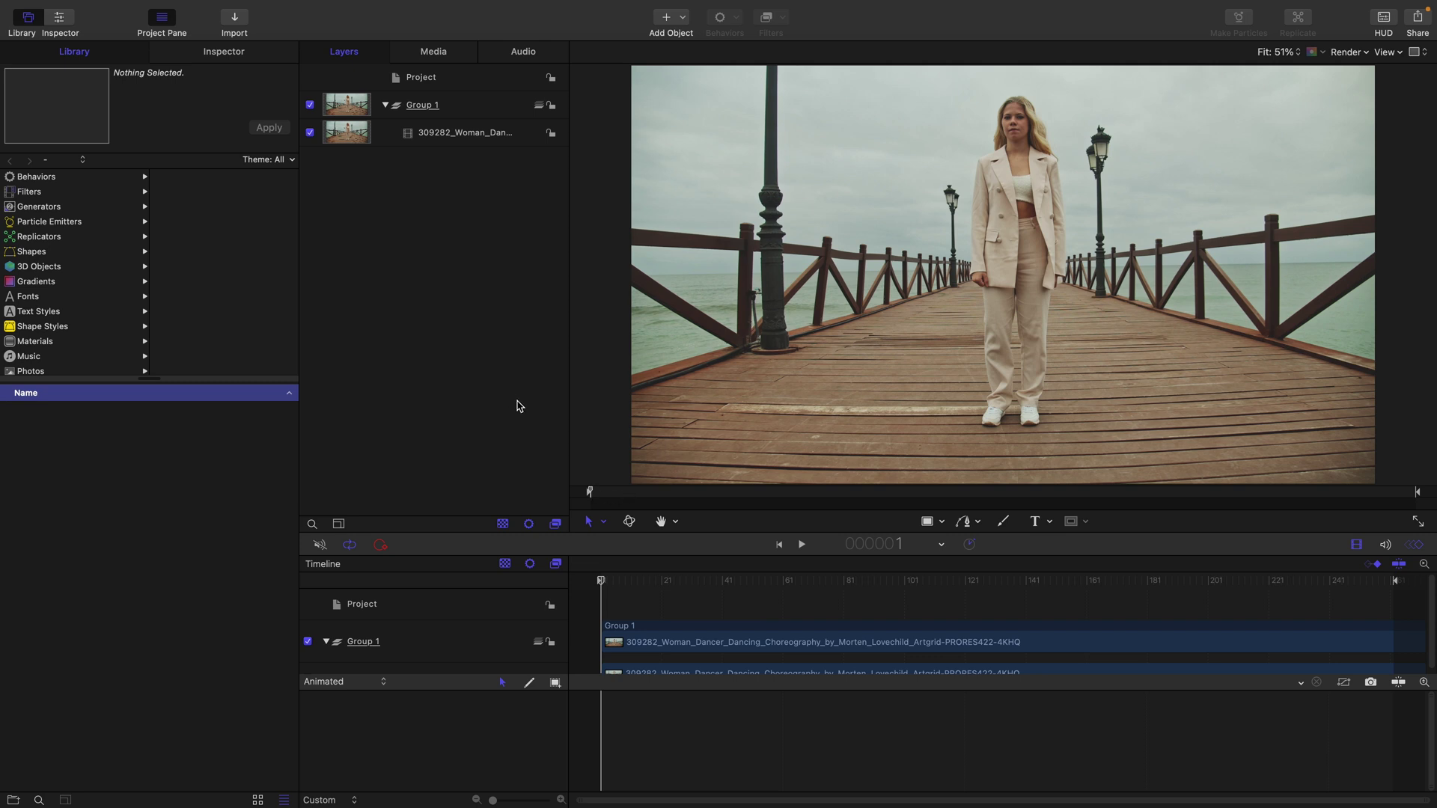
# Switch the workspace to the Window Layout > Cinema arrangement
pyautogui.click(346, 9)
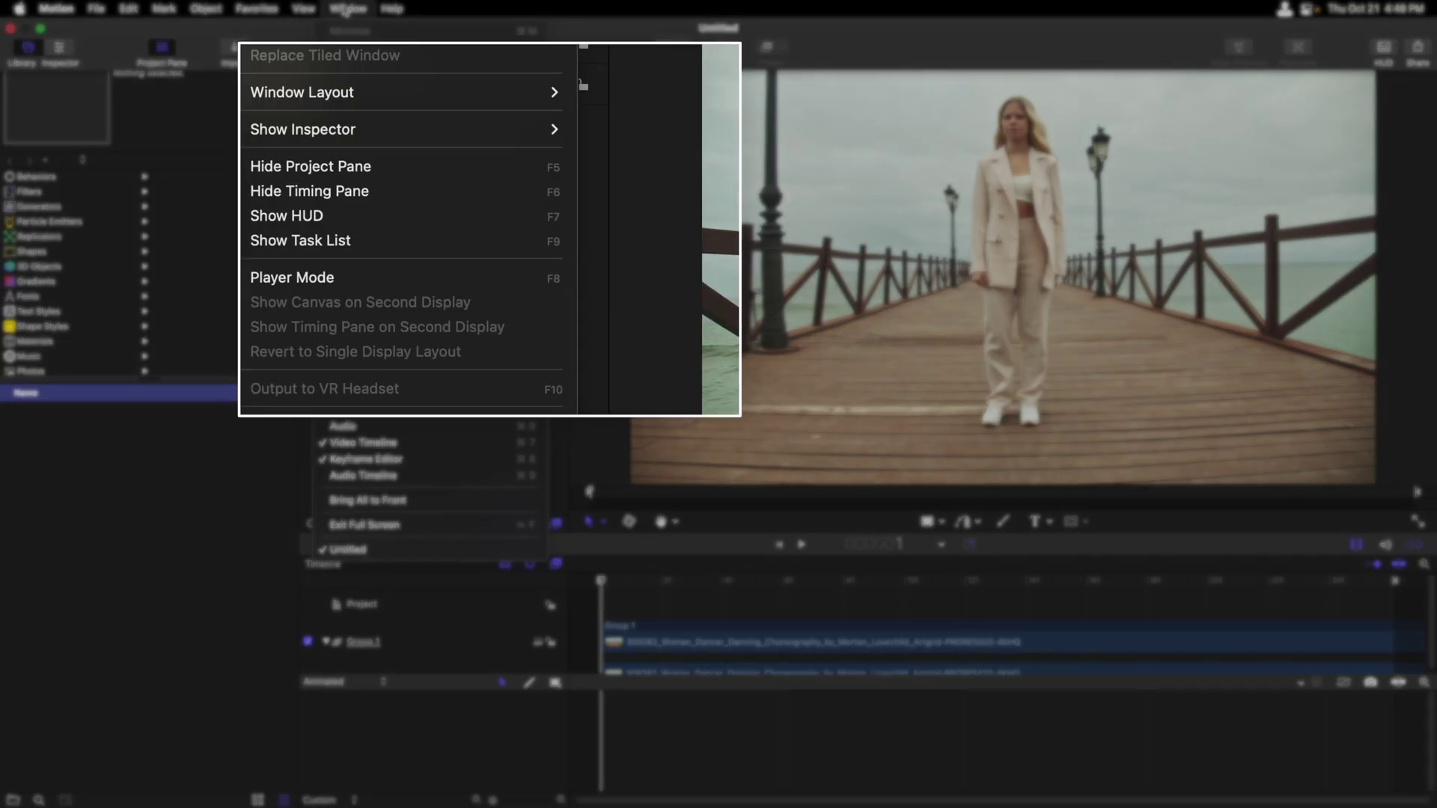
pyautogui.moveTo(347, 92)
pyautogui.click(661, 118)
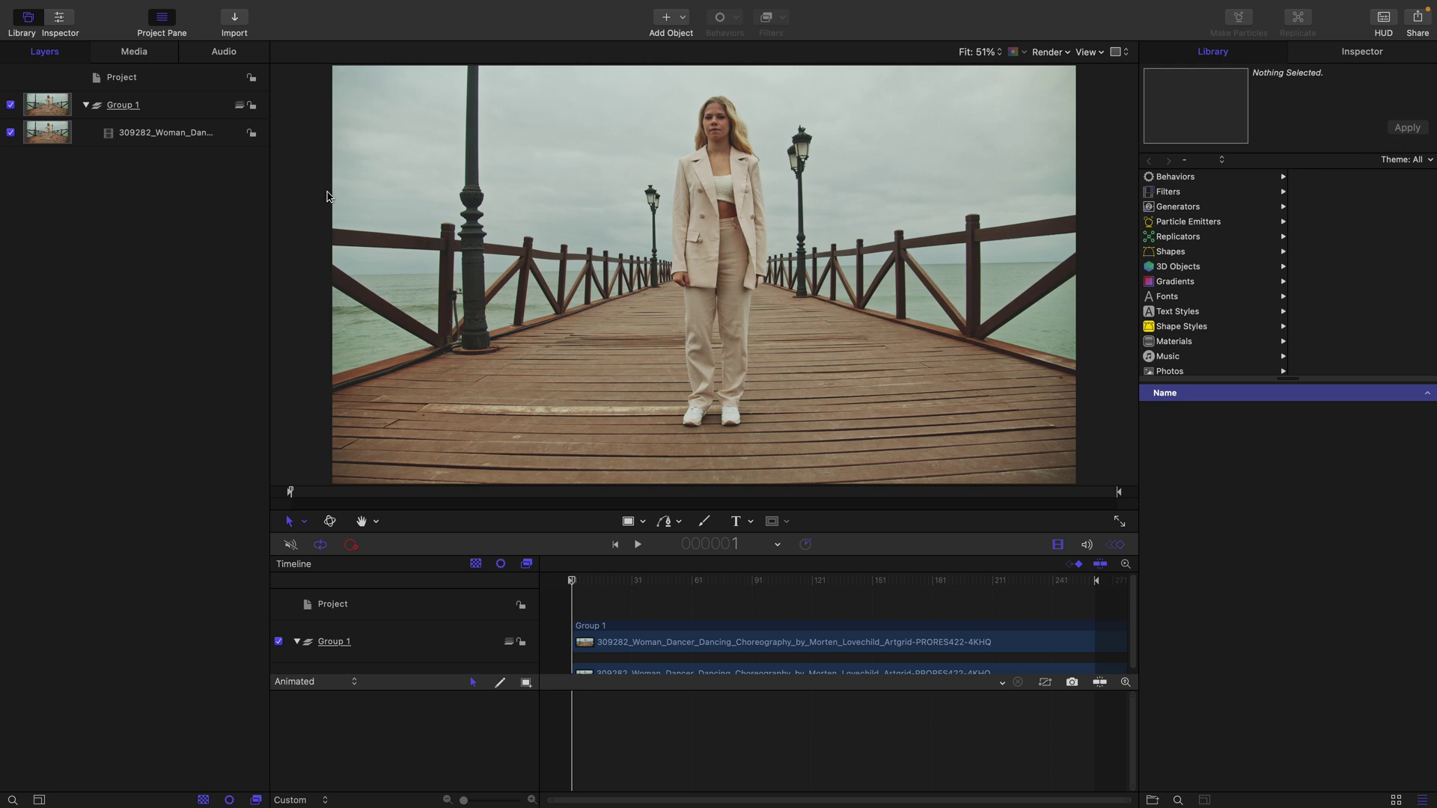
# Apply Behaviors > Motion Tracking > Stabilize to the dancer clip layer
pyautogui.click(152, 134)
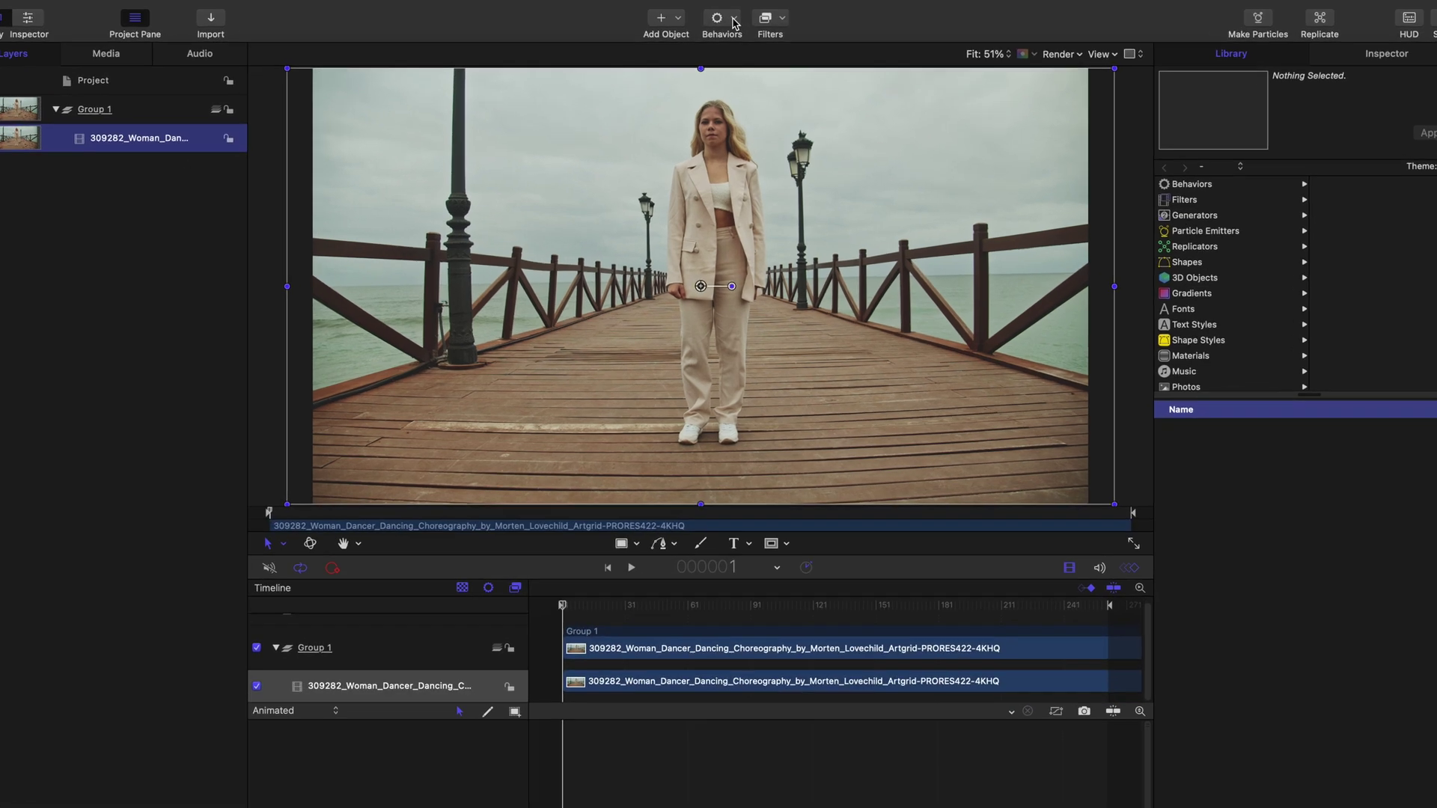
pyautogui.click(735, 17)
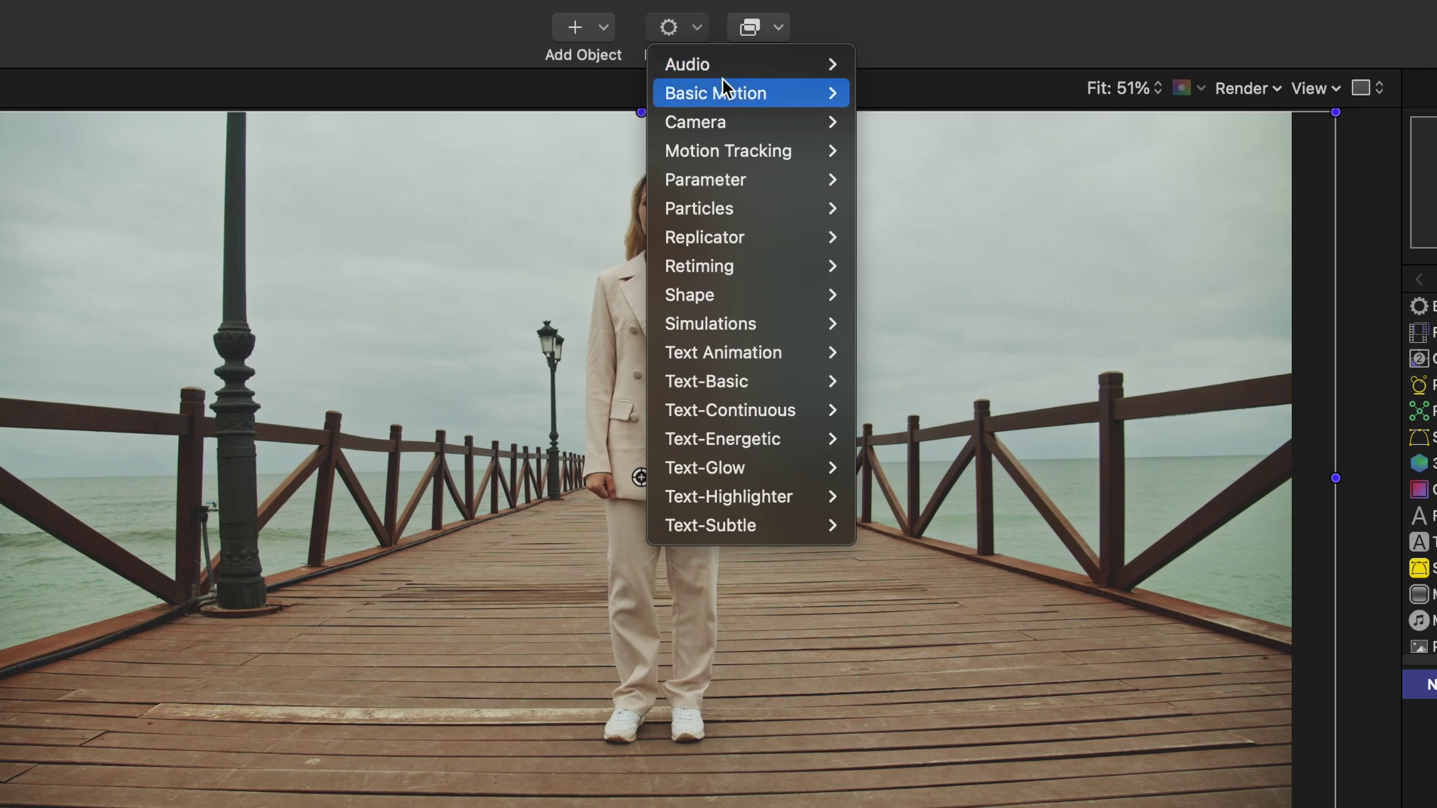
pyautogui.moveTo(704, 98)
pyautogui.moveTo(706, 149)
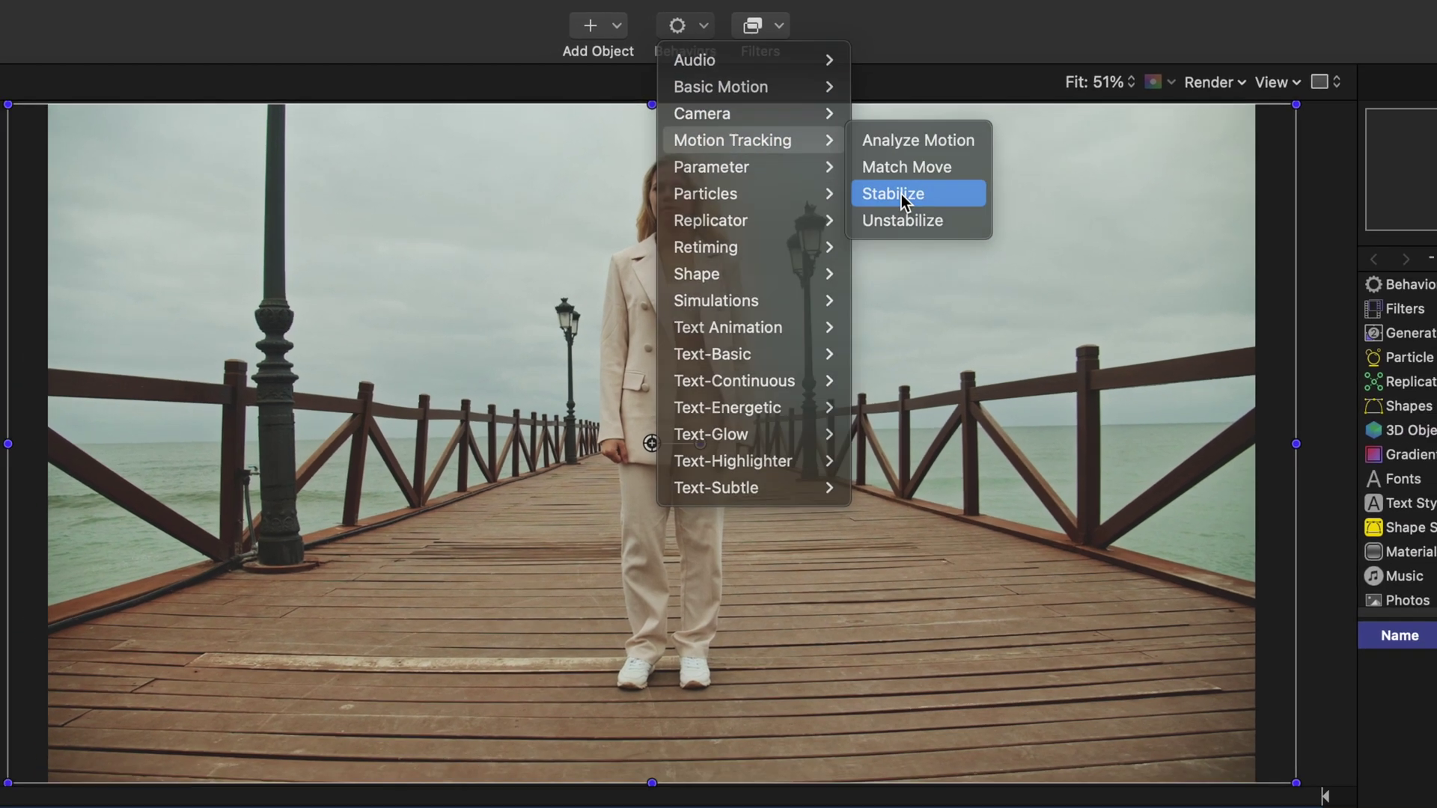
pyautogui.click(901, 195)
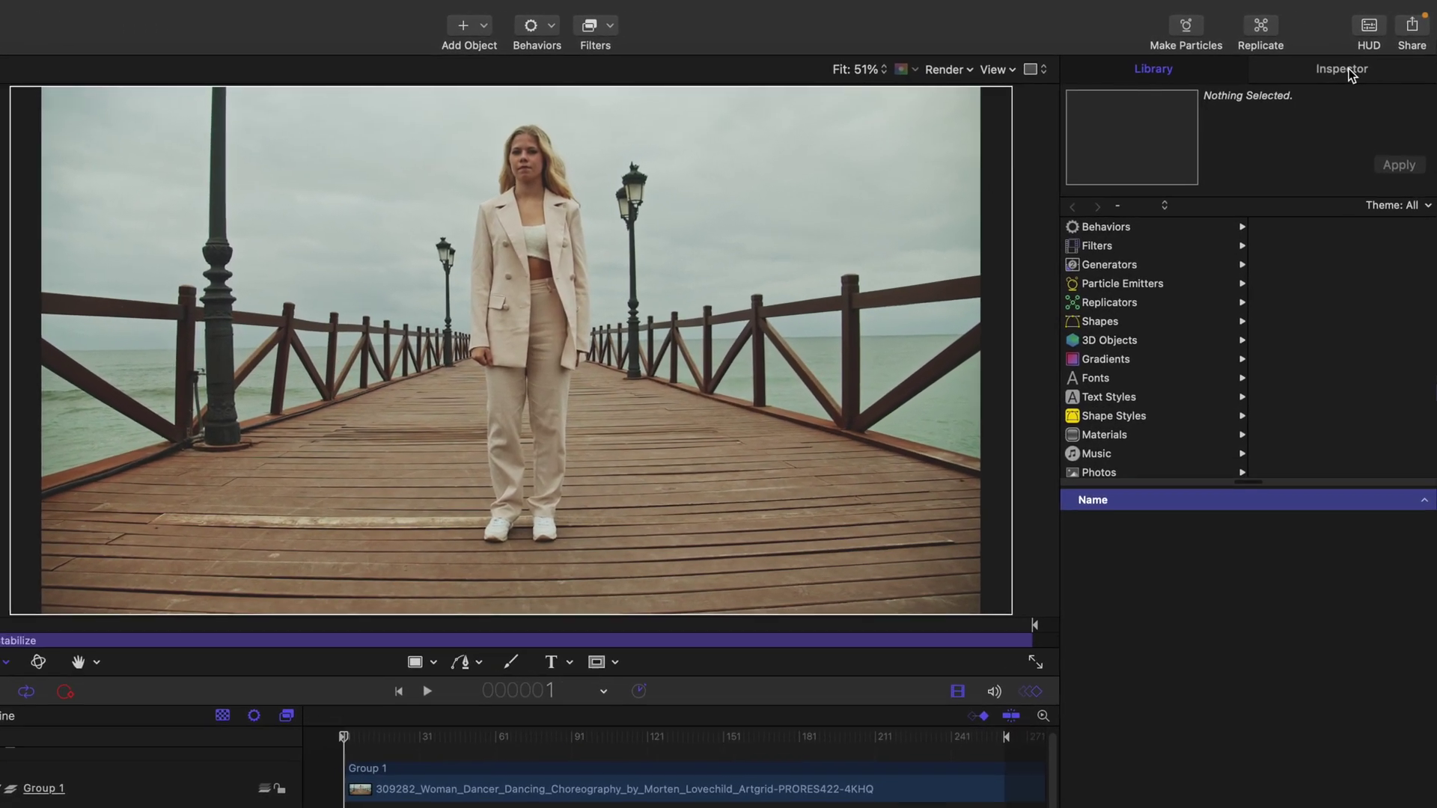
# Enable Track Region in the Stabilize settings and fit the box around the dancer's upper body
pyautogui.click(1342, 69)
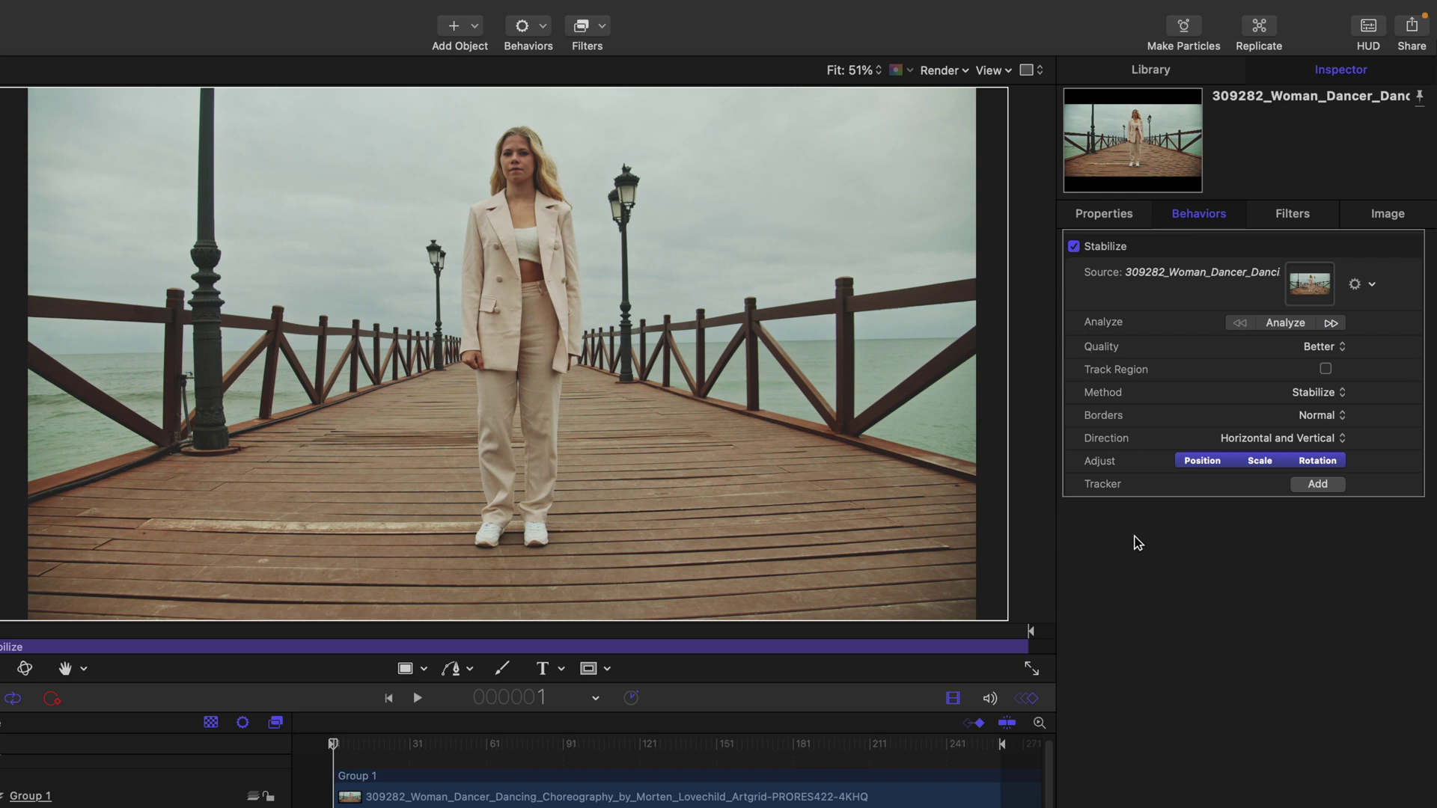
pyautogui.click(1325, 369)
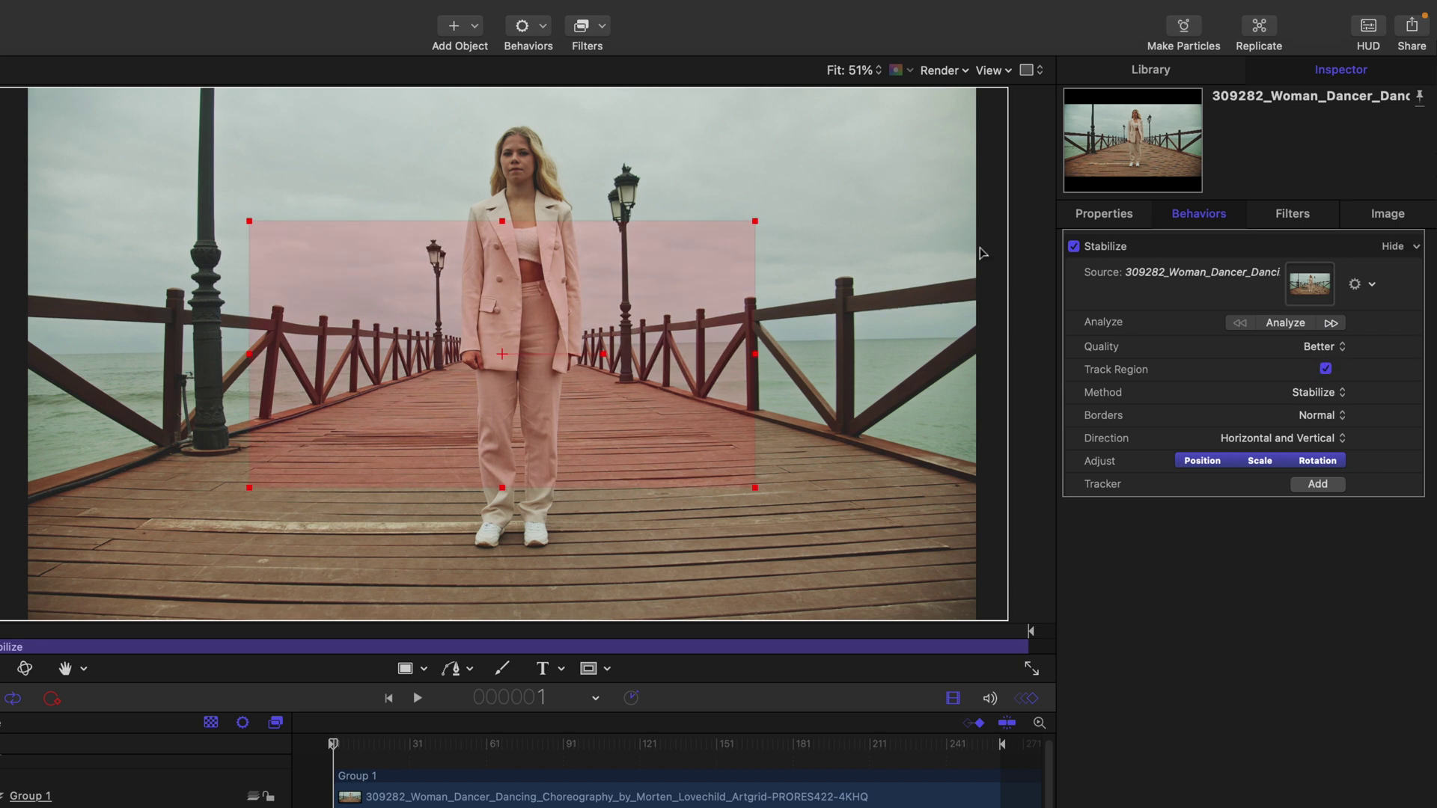
pyautogui.moveTo(498, 368); pyautogui.dragTo(516, 291)
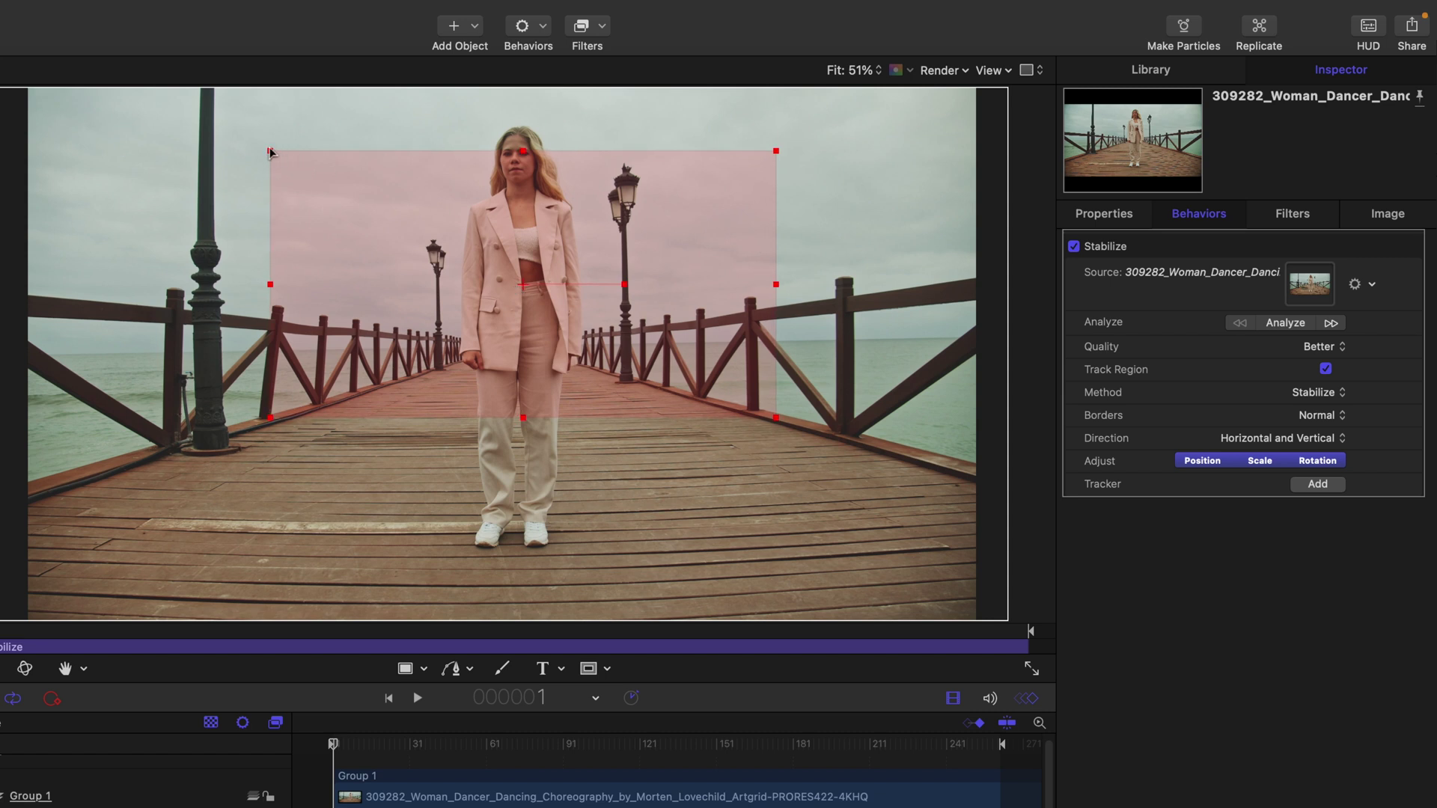
pyautogui.moveTo(271, 151); pyautogui.dragTo(368, 113)
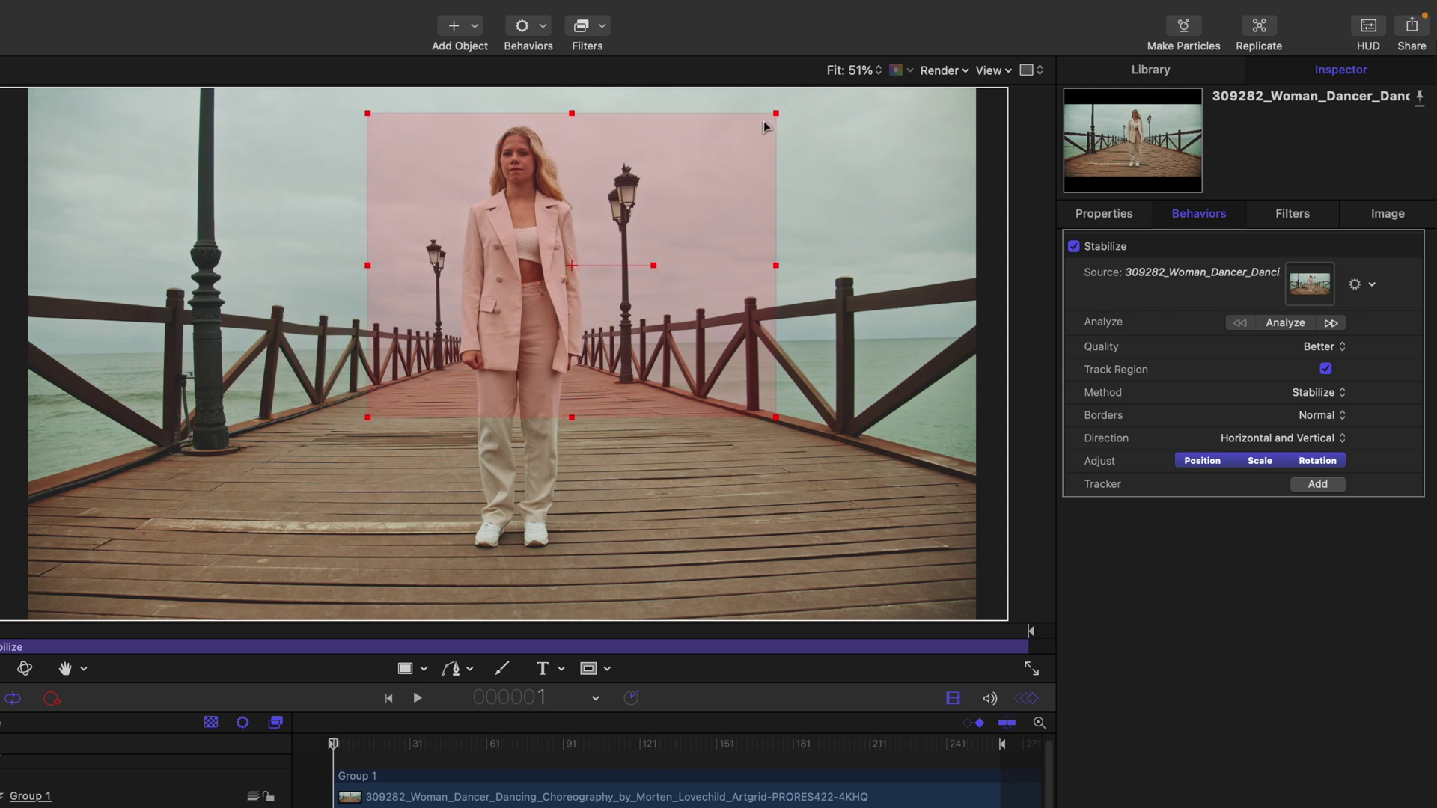
pyautogui.moveTo(777, 115); pyautogui.dragTo(658, 107)
pyautogui.moveTo(71, 636); pyautogui.dragTo(22, 654)
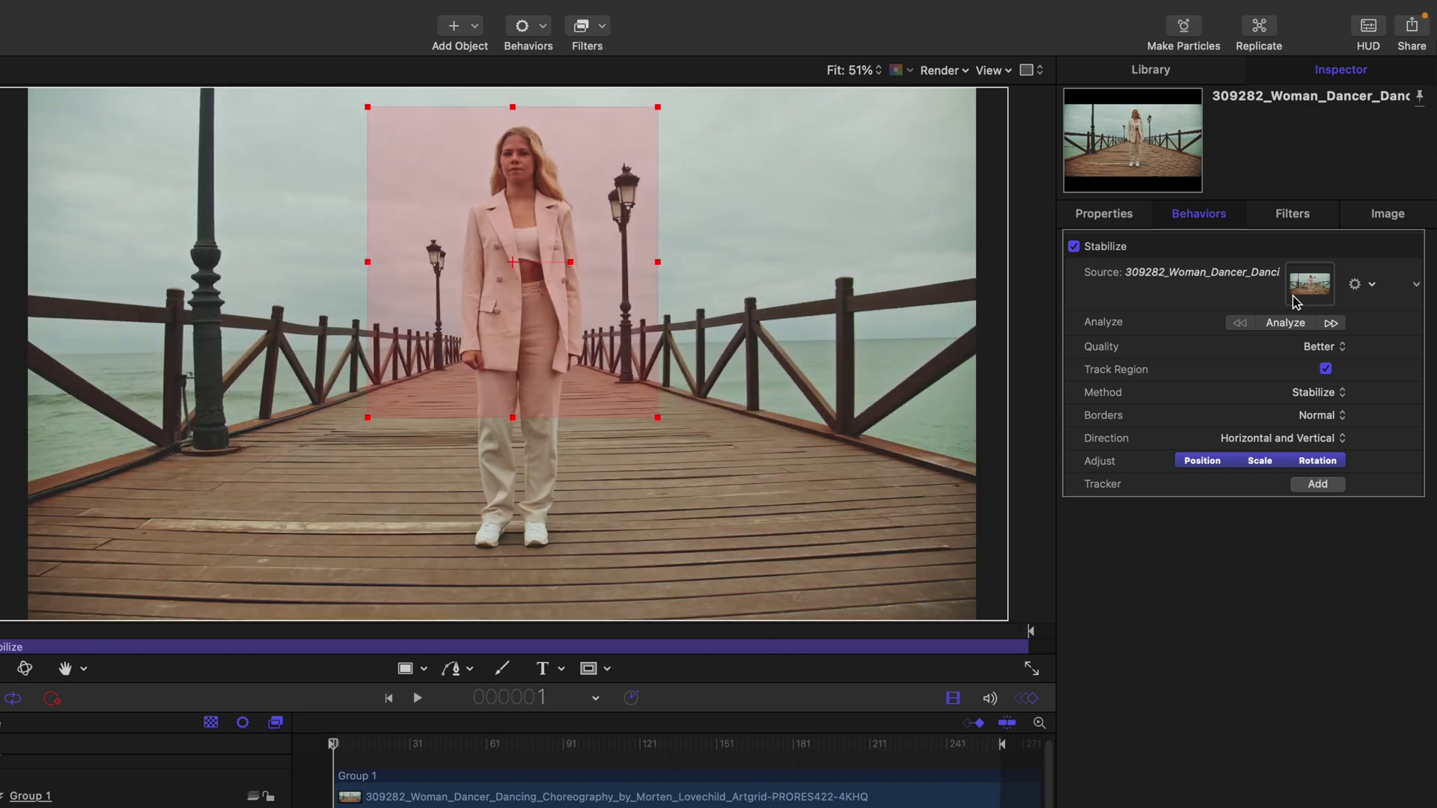
# Turn Track Region off and add a tracker to the Stabilize behavior
pyautogui.click(1326, 369)
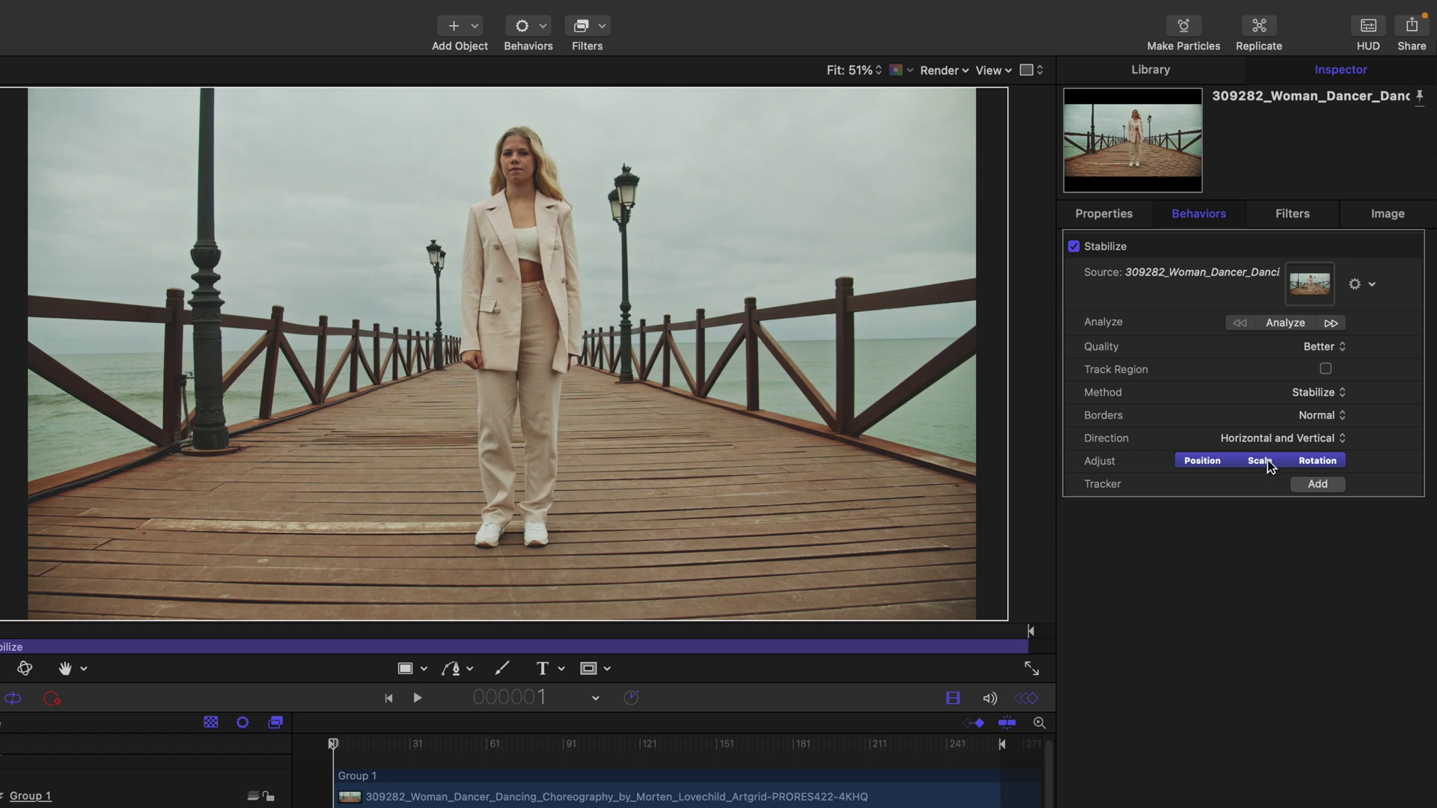
pyautogui.click(1319, 485)
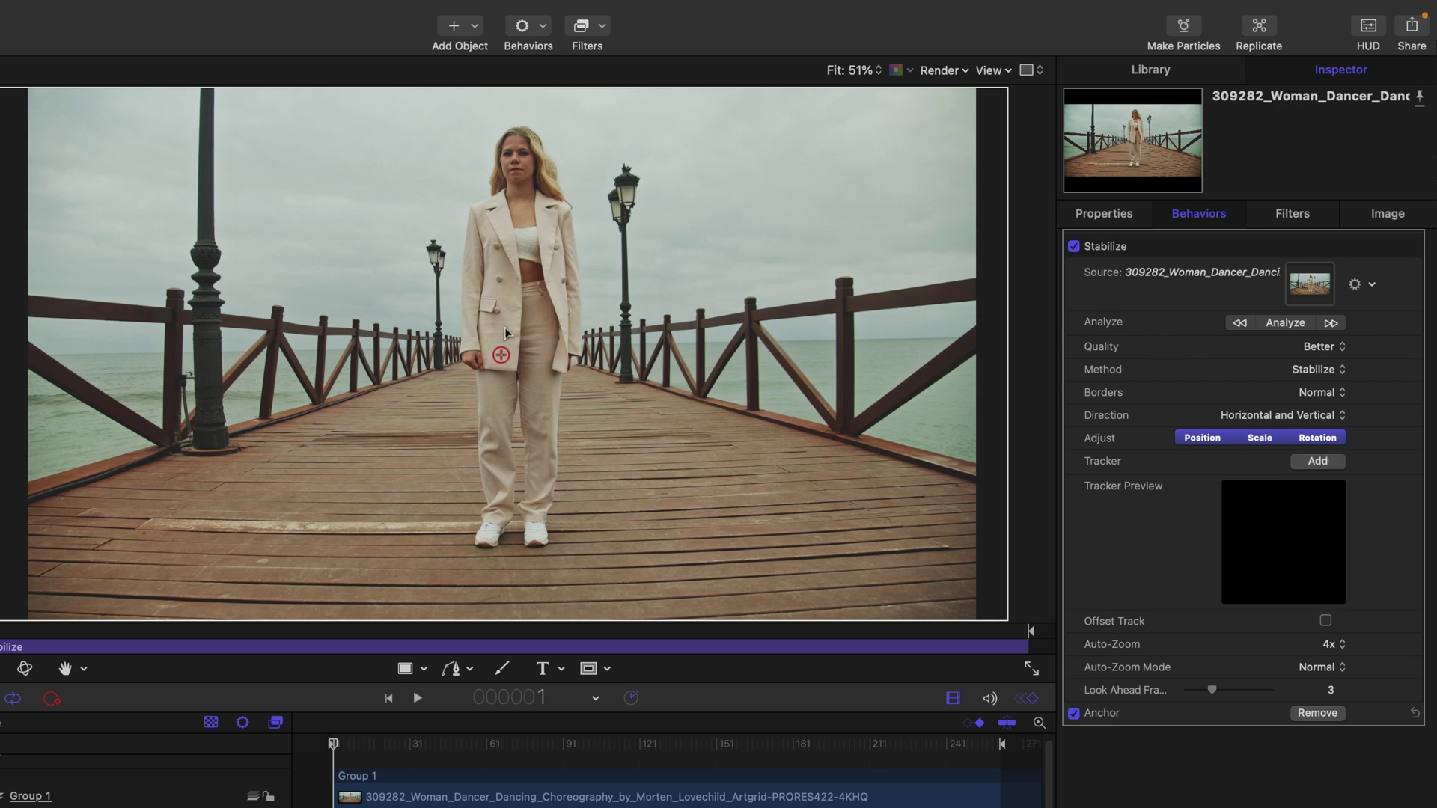
# Option-drag the tracker anchor onto the dancer's face
pyautogui.moveTo(503, 362)
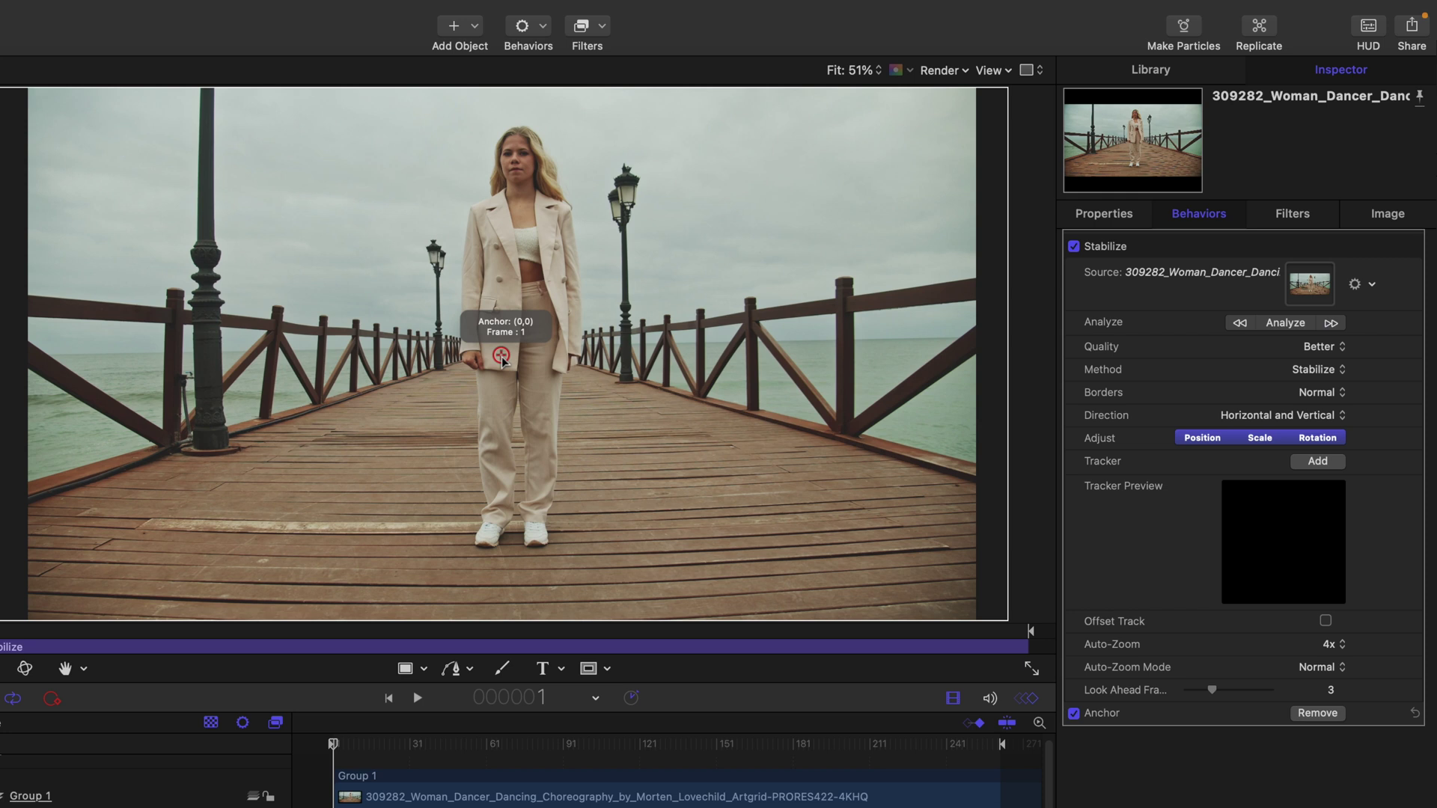
pyautogui.press('alt')
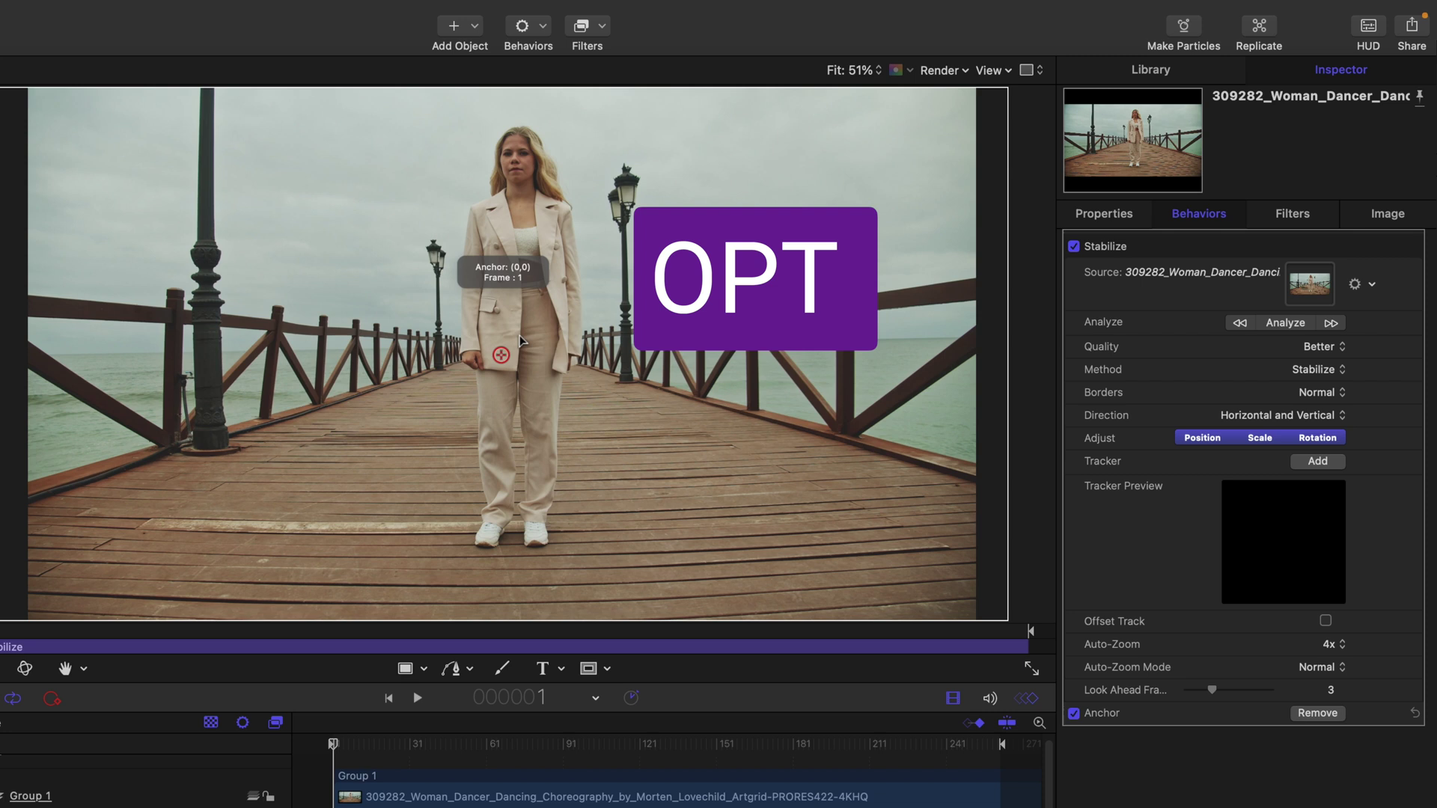
pyautogui.moveTo(502, 355); pyautogui.dragTo(514, 164)
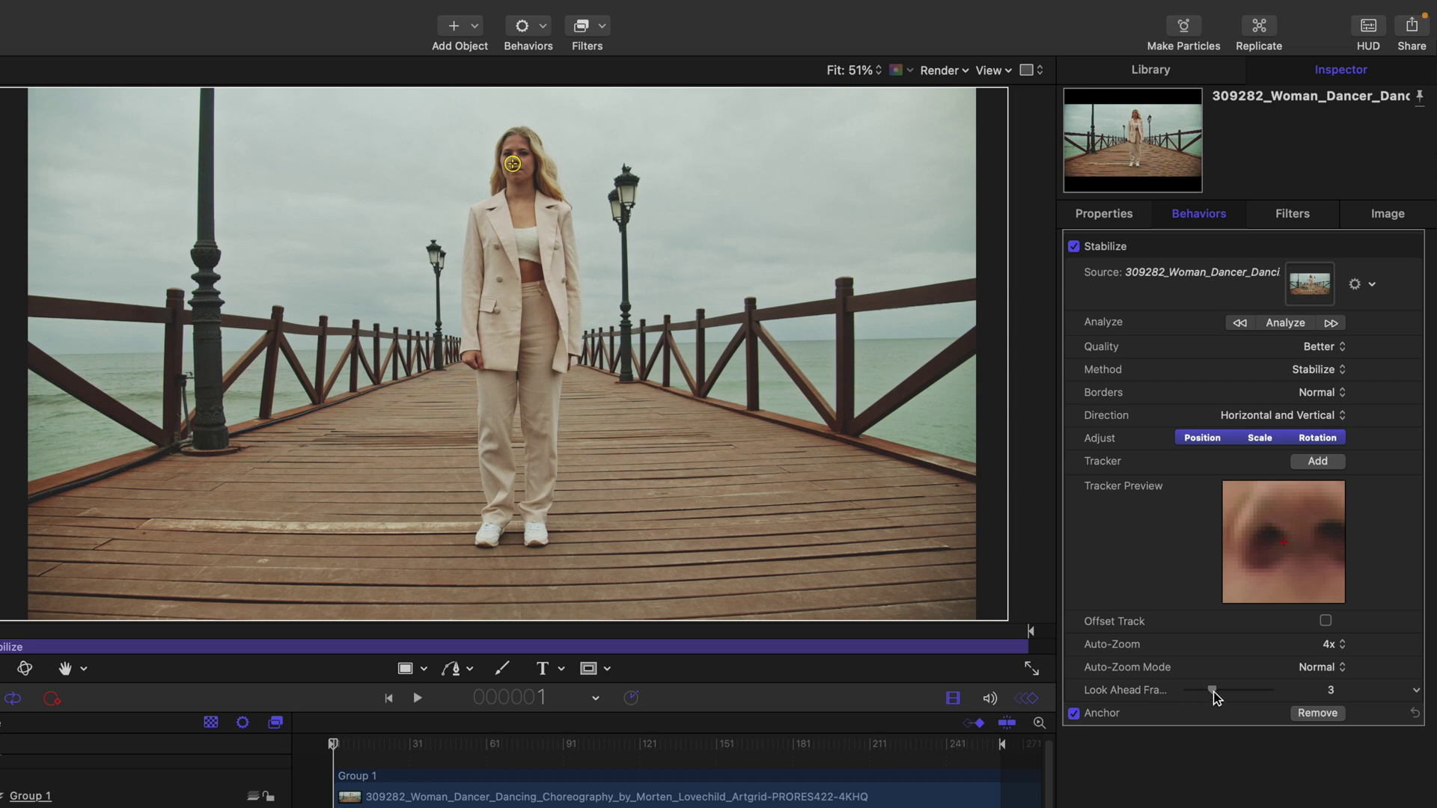
# Set the tracker's Look Ahead Frames to 50
pyautogui.moveTo(1214, 697); pyautogui.dragTo(1312, 696)
pyautogui.click(1330, 693)
pyautogui.write('50')
# Analyze the clip to track the dancer's nose, then set Stabilize Borders to Zoom
pyautogui.click(1294, 323)
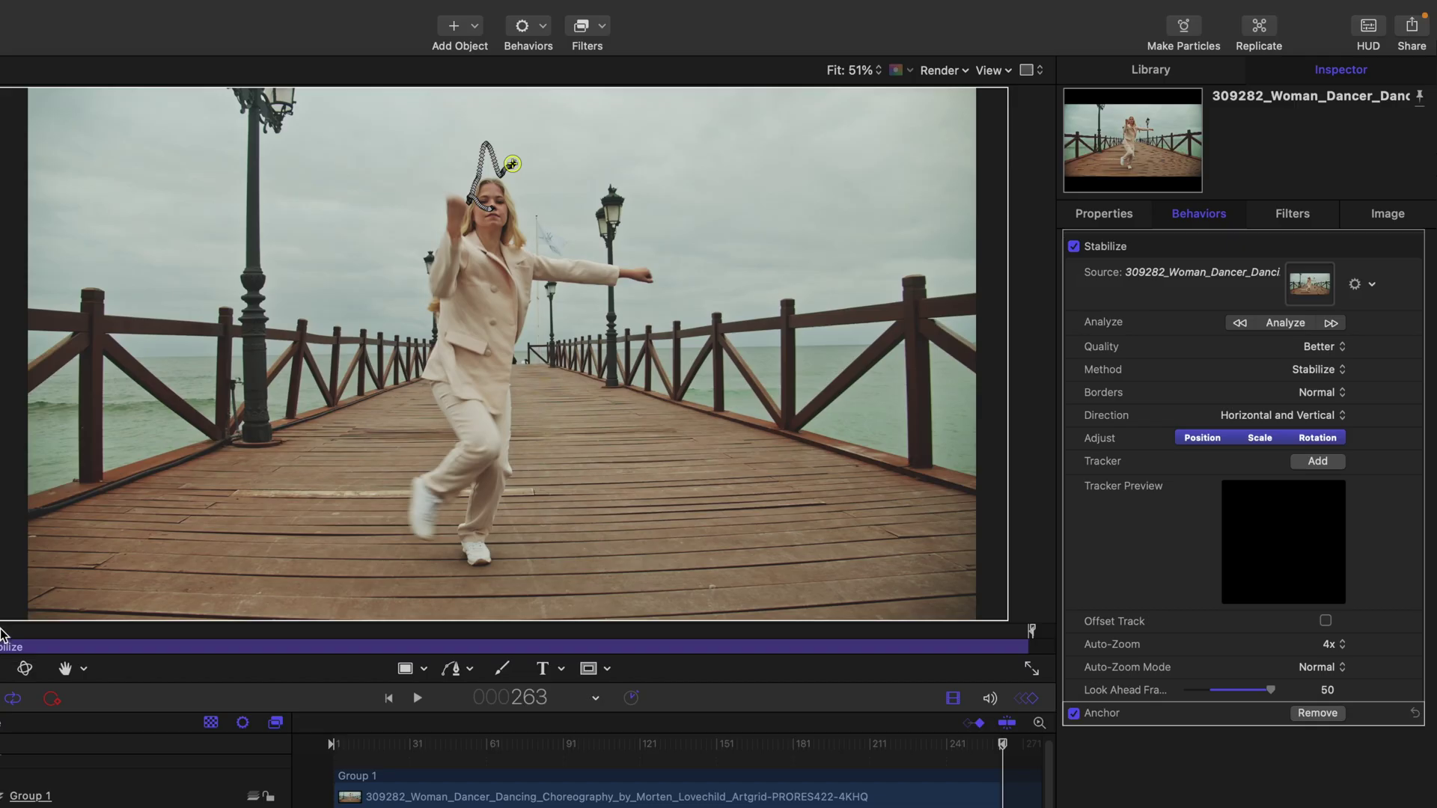
pyautogui.press('Home')
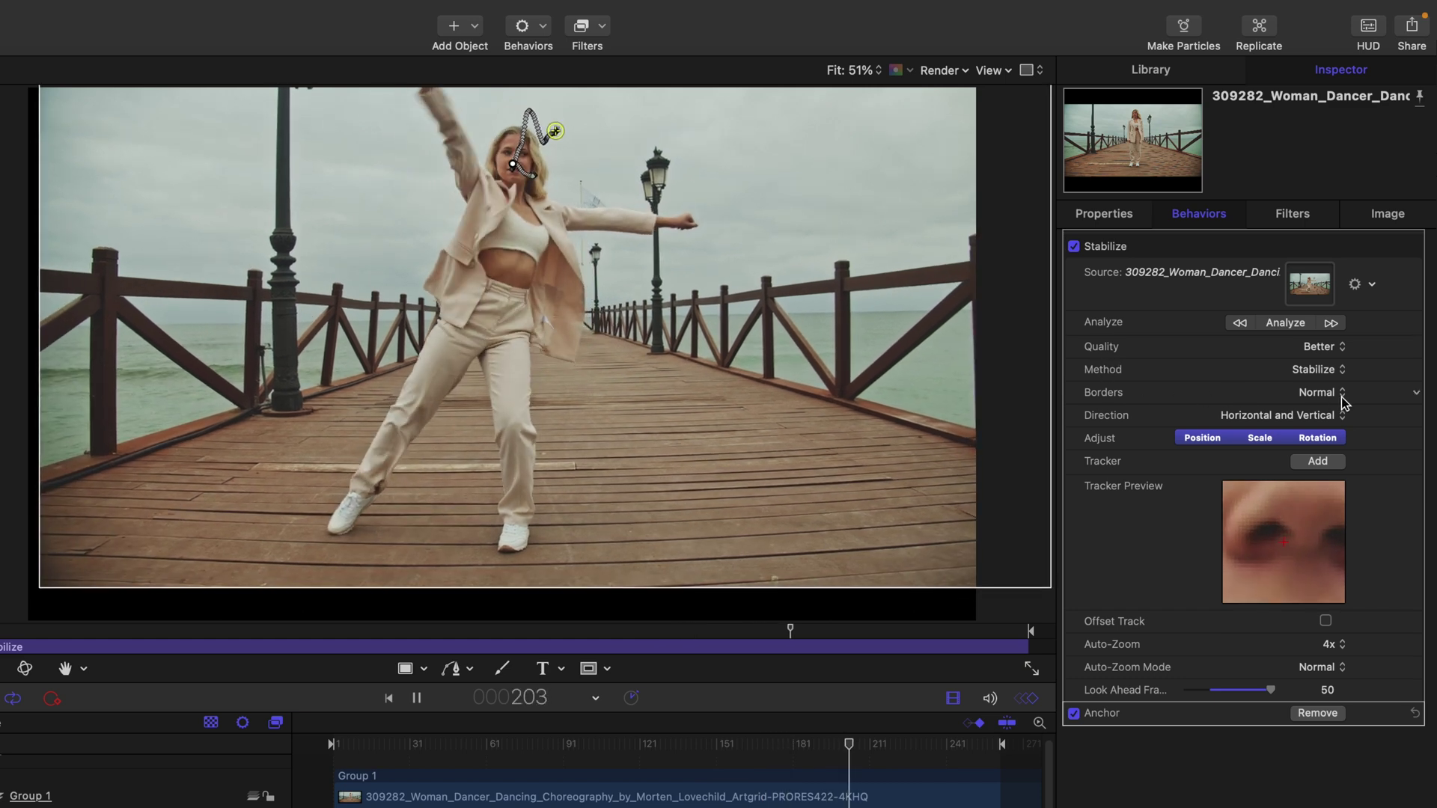
pyautogui.click(1316, 393)
pyautogui.click(1321, 375)
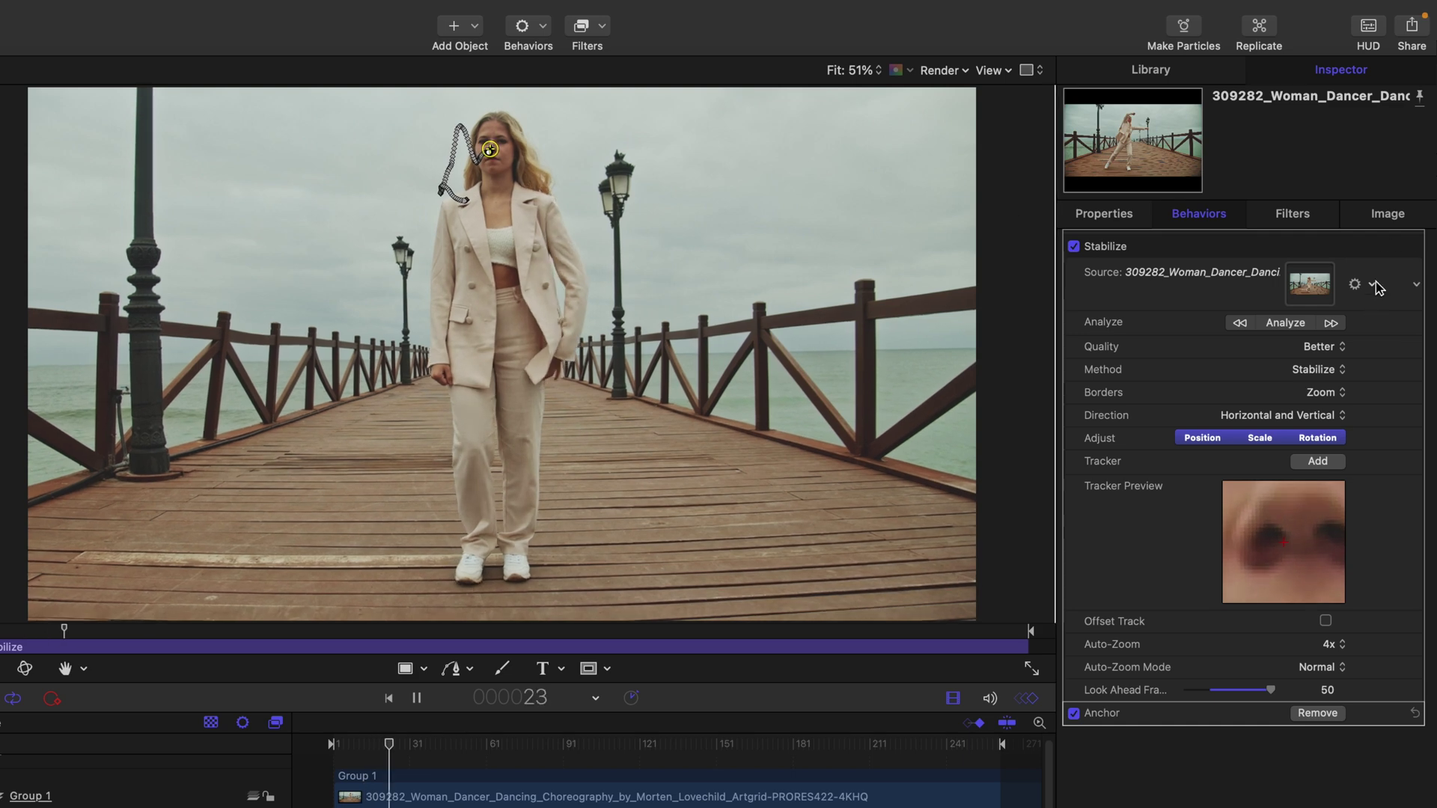
# Set Borders back to Normal, zoom the canvas to 25%, and select the dancer clip
pyautogui.click(1323, 393)
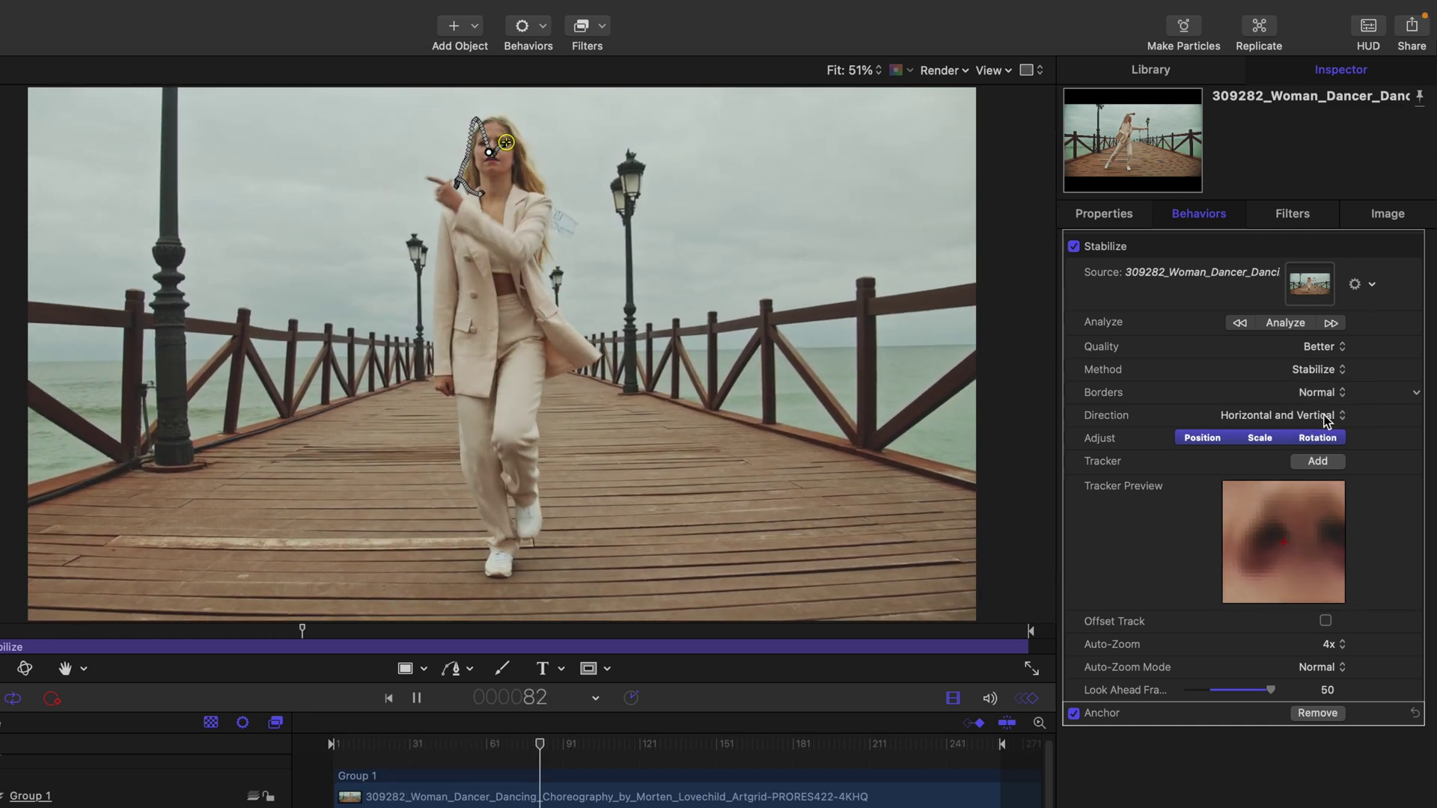
pyautogui.click(861, 71)
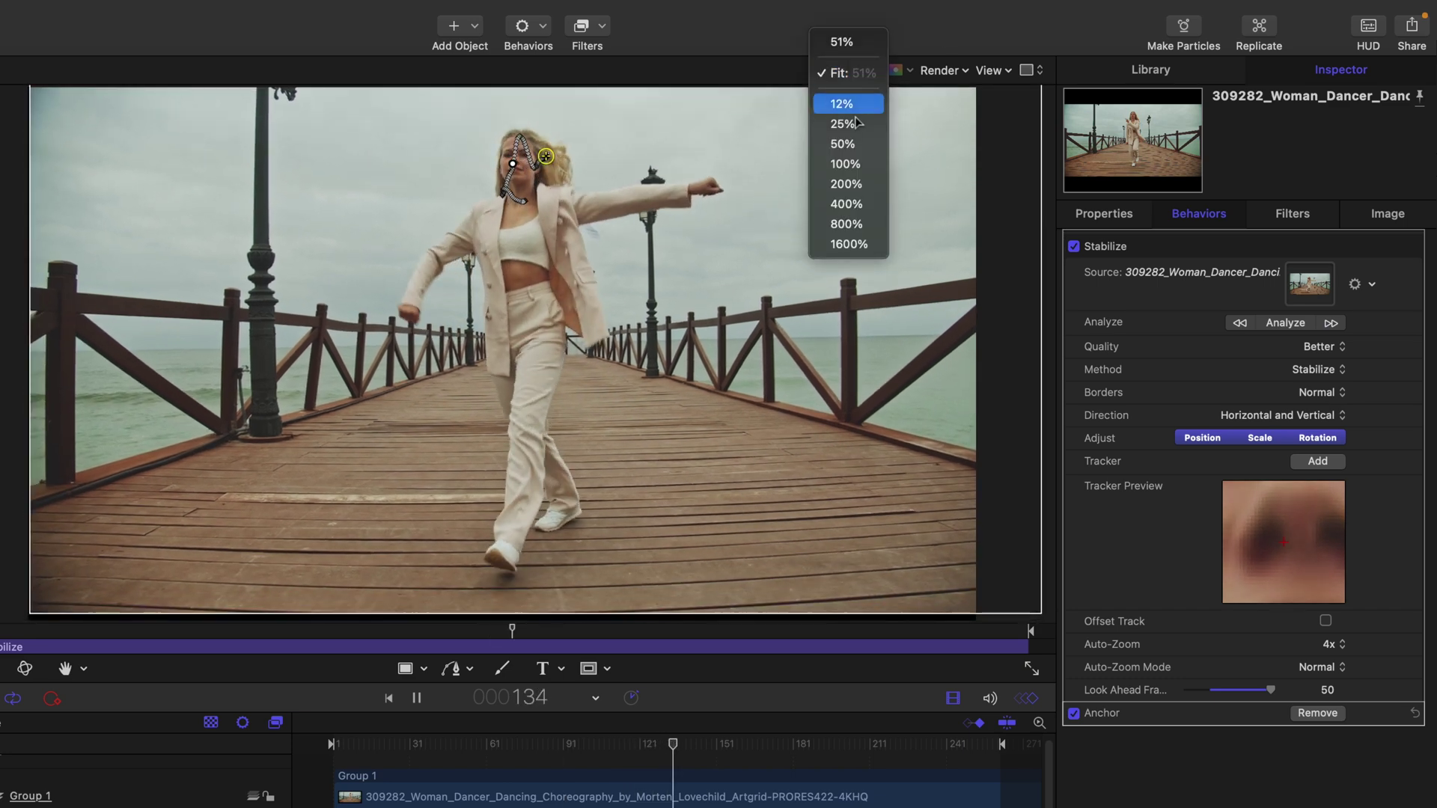
pyautogui.click(845, 123)
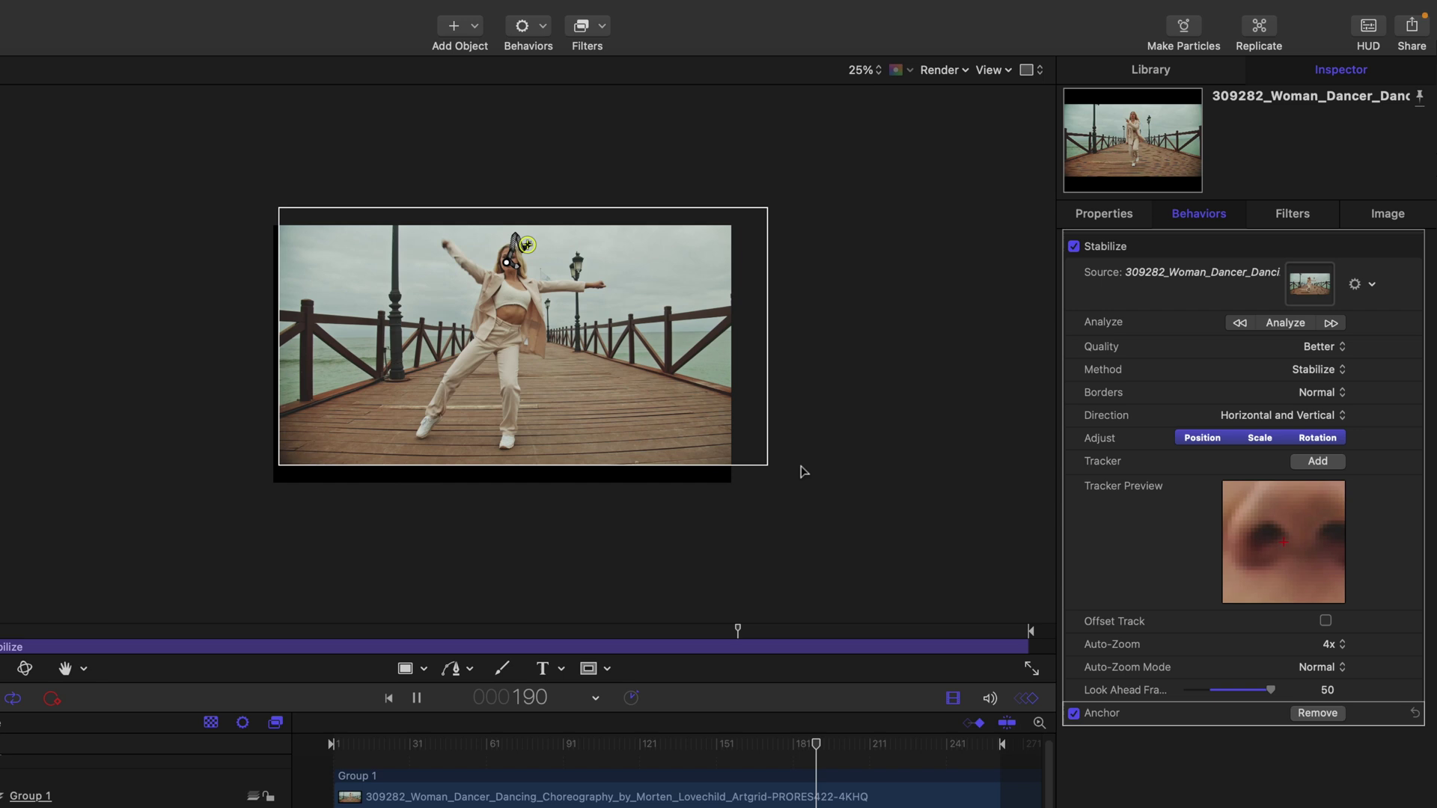
pyautogui.click(302, 389)
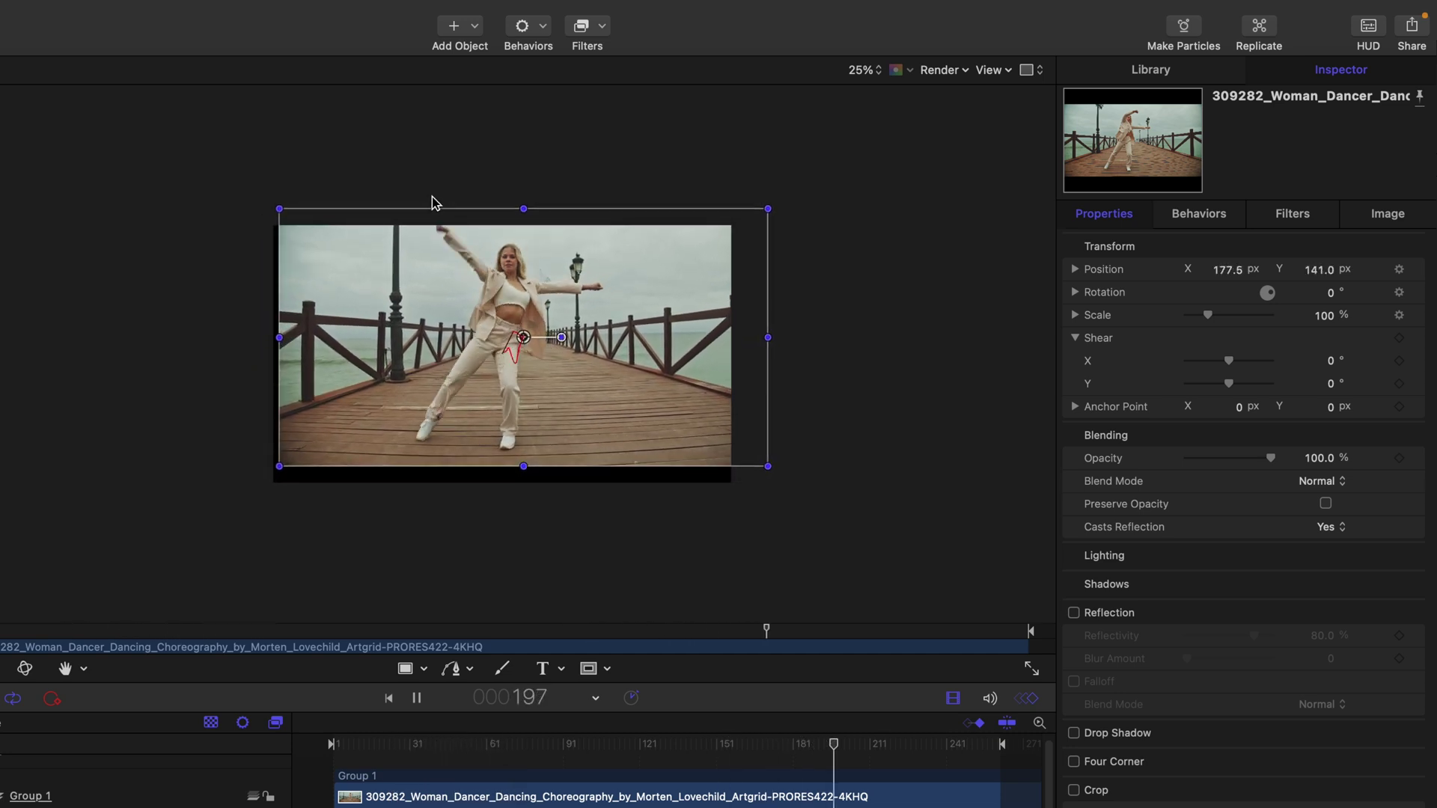
# Look through the Tiling filters without adding one, then make a Replicator from the dancer clip
pyautogui.click(588, 26)
pyautogui.moveTo(629, 583)
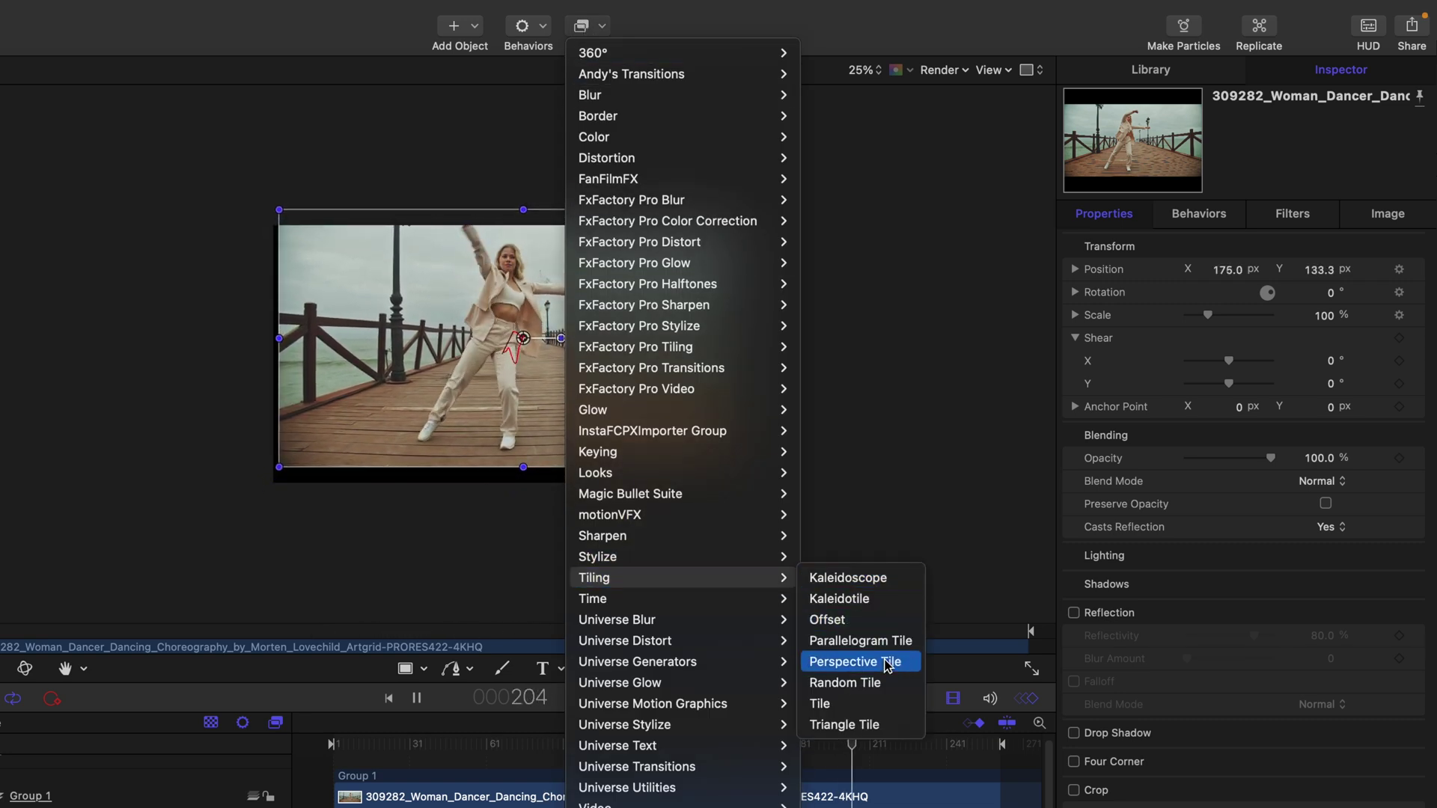
pyautogui.click(420, 120)
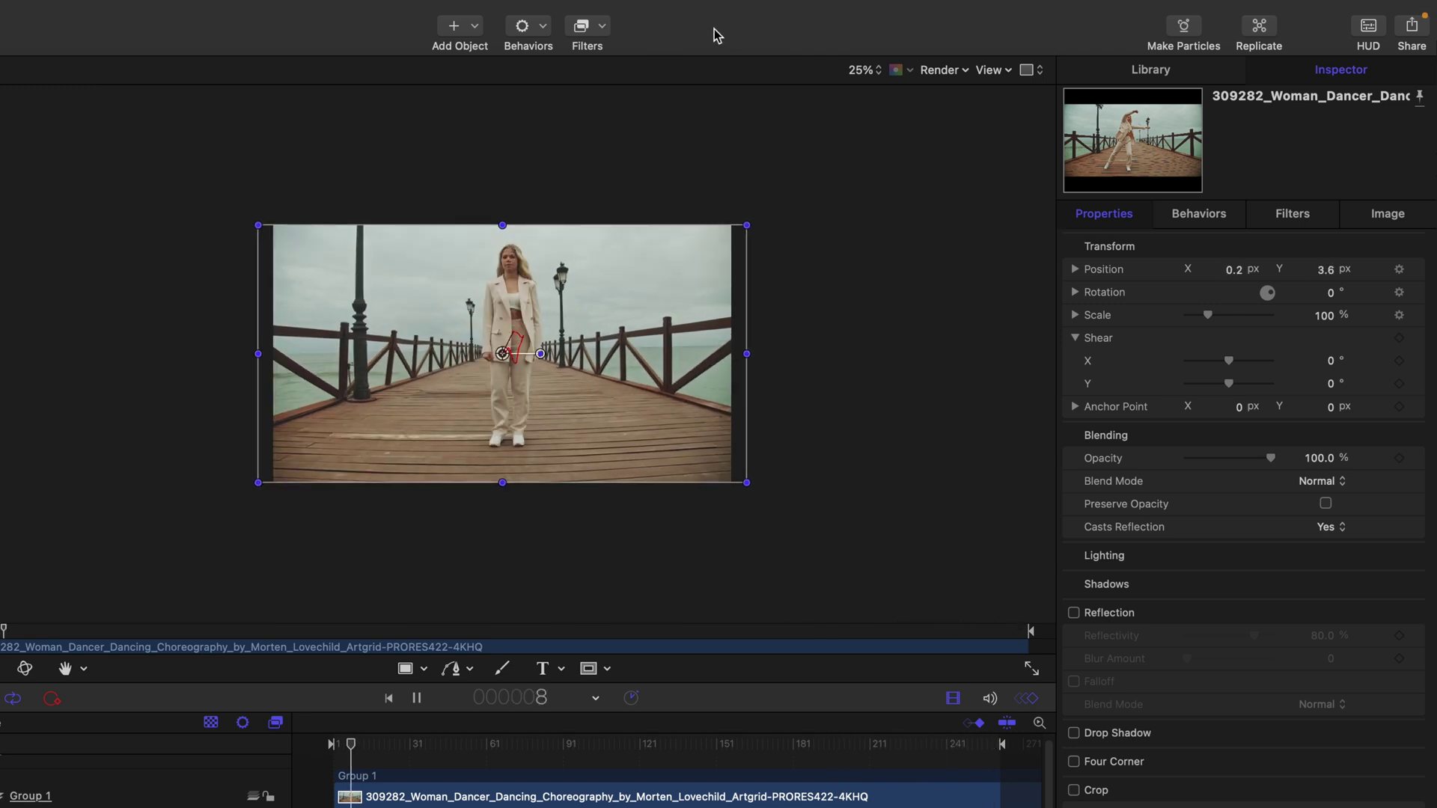
pyautogui.click(1260, 30)
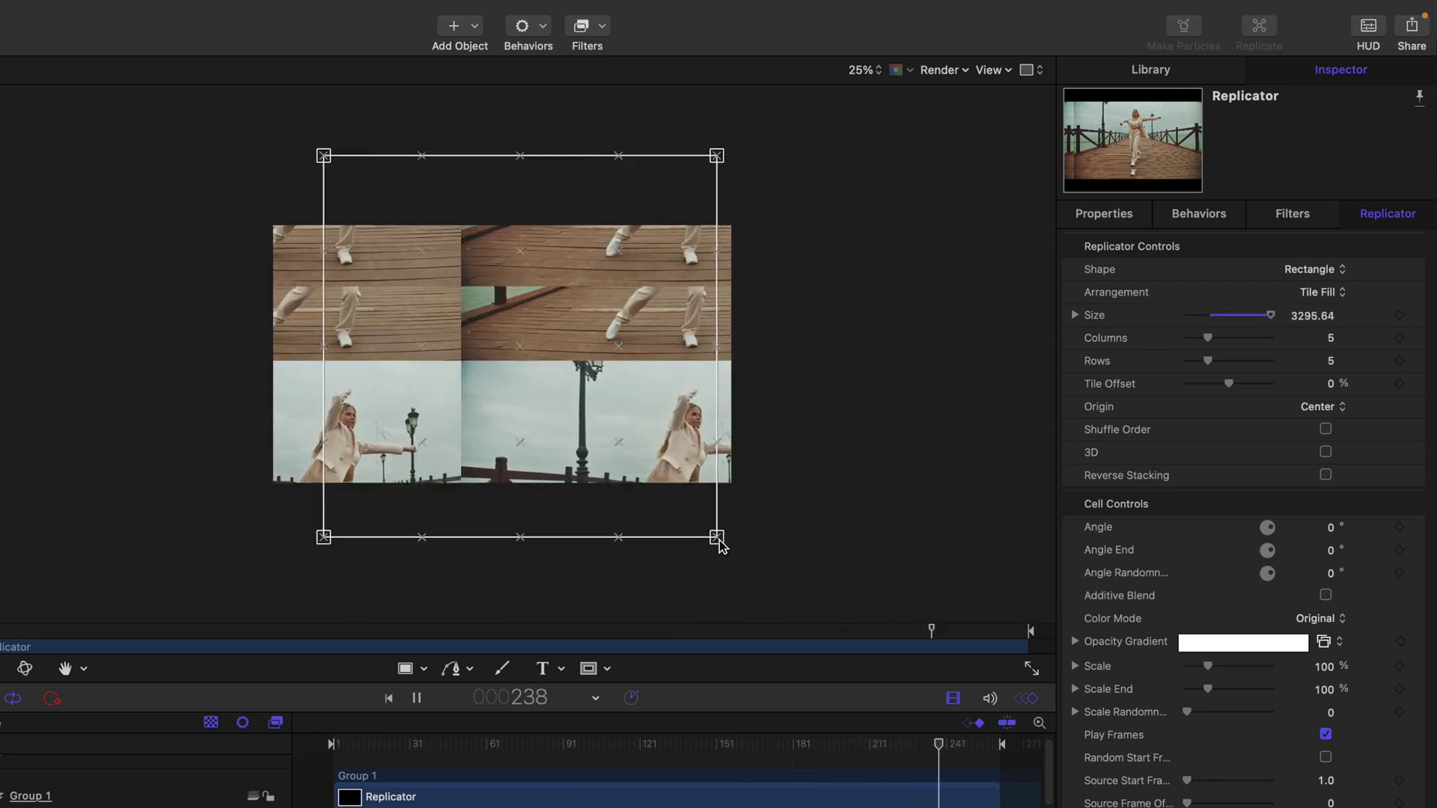
# Enlarge the replicator tiles well past the frame, to Size 8190.15
pyautogui.moveTo(719, 544); pyautogui.dragTo(796, 549)
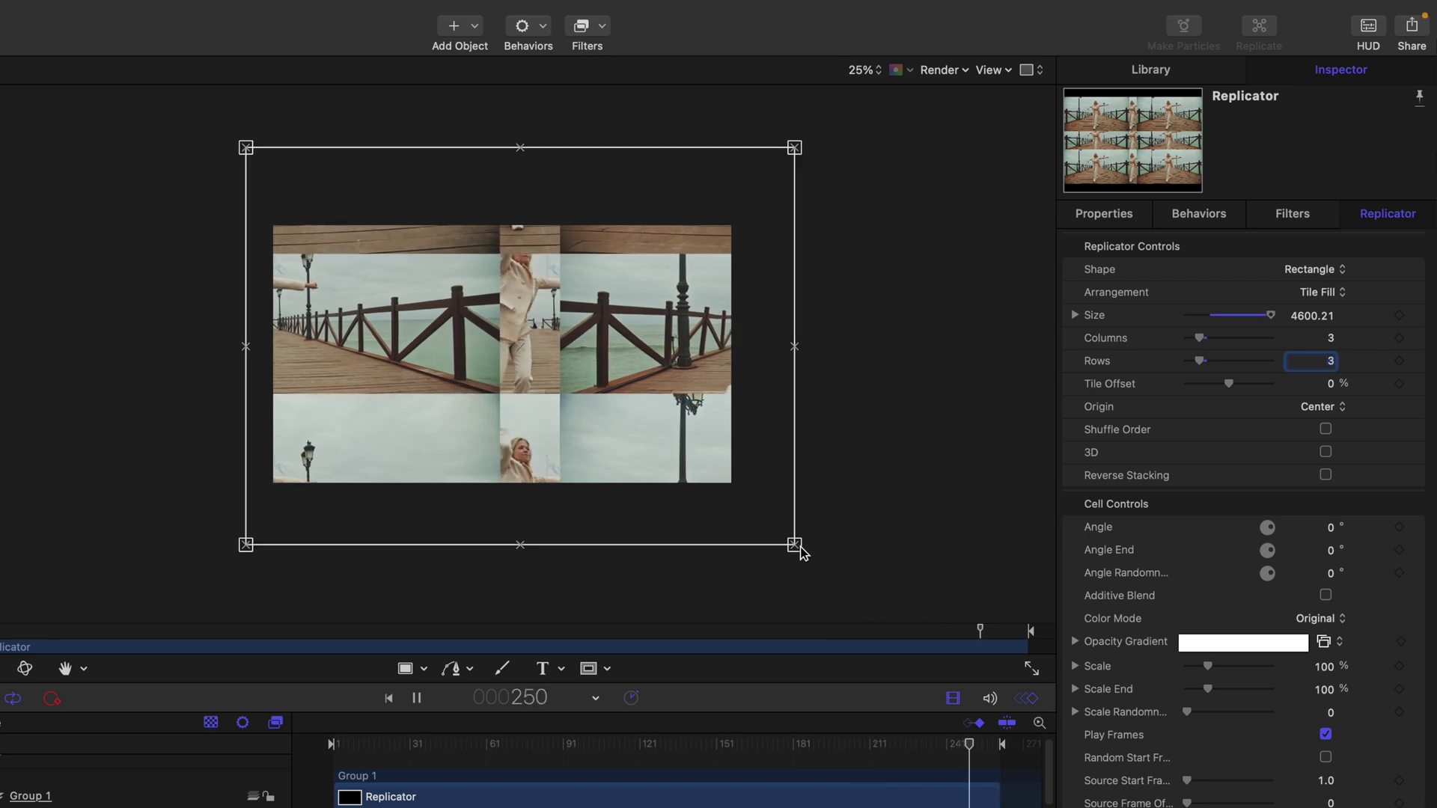
pyautogui.moveTo(795, 546); pyautogui.dragTo(1009, 599)
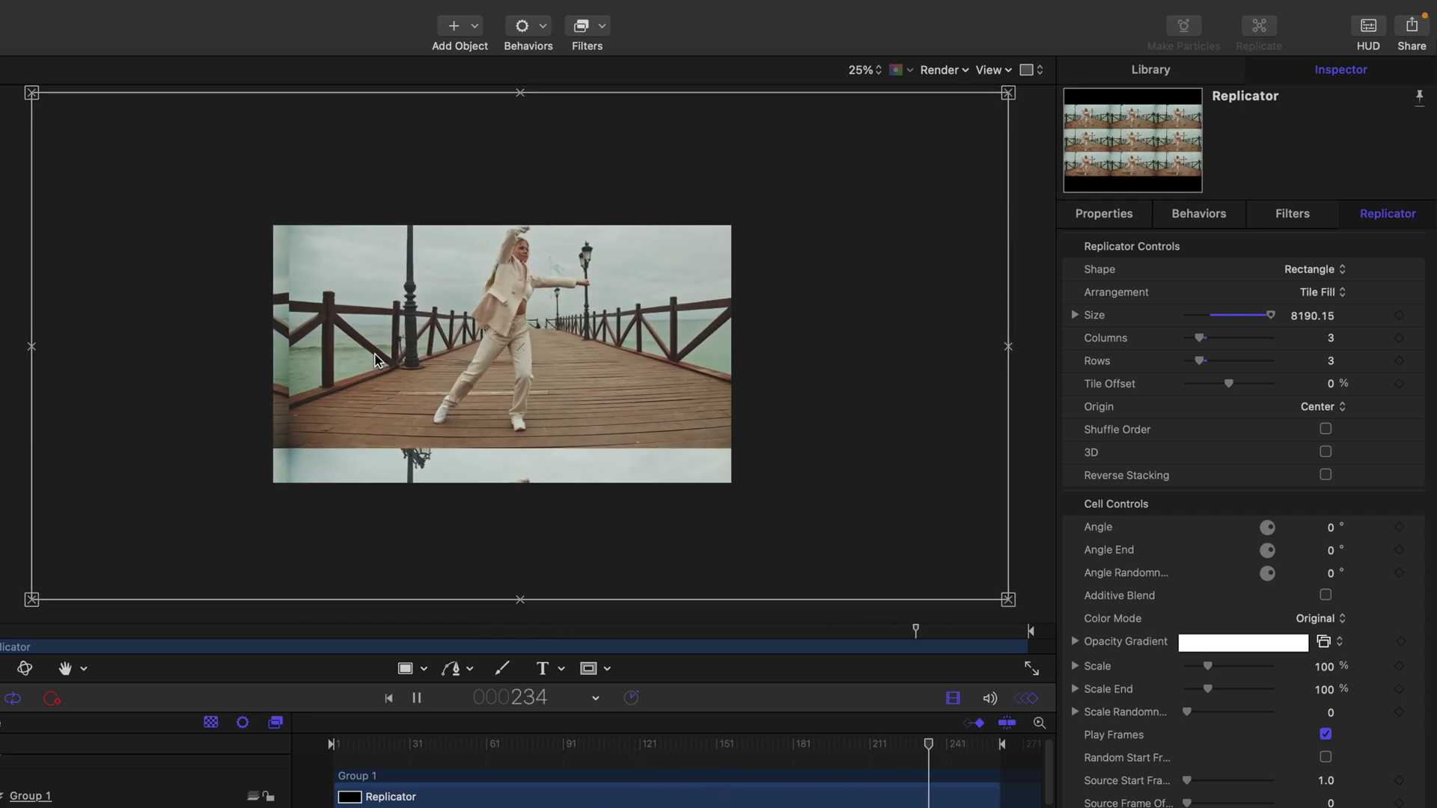
# Move Group 1 to -172.9, -100.8 and enlarge its Scale to 112% to hide tile seams
pyautogui.click(45, 204)
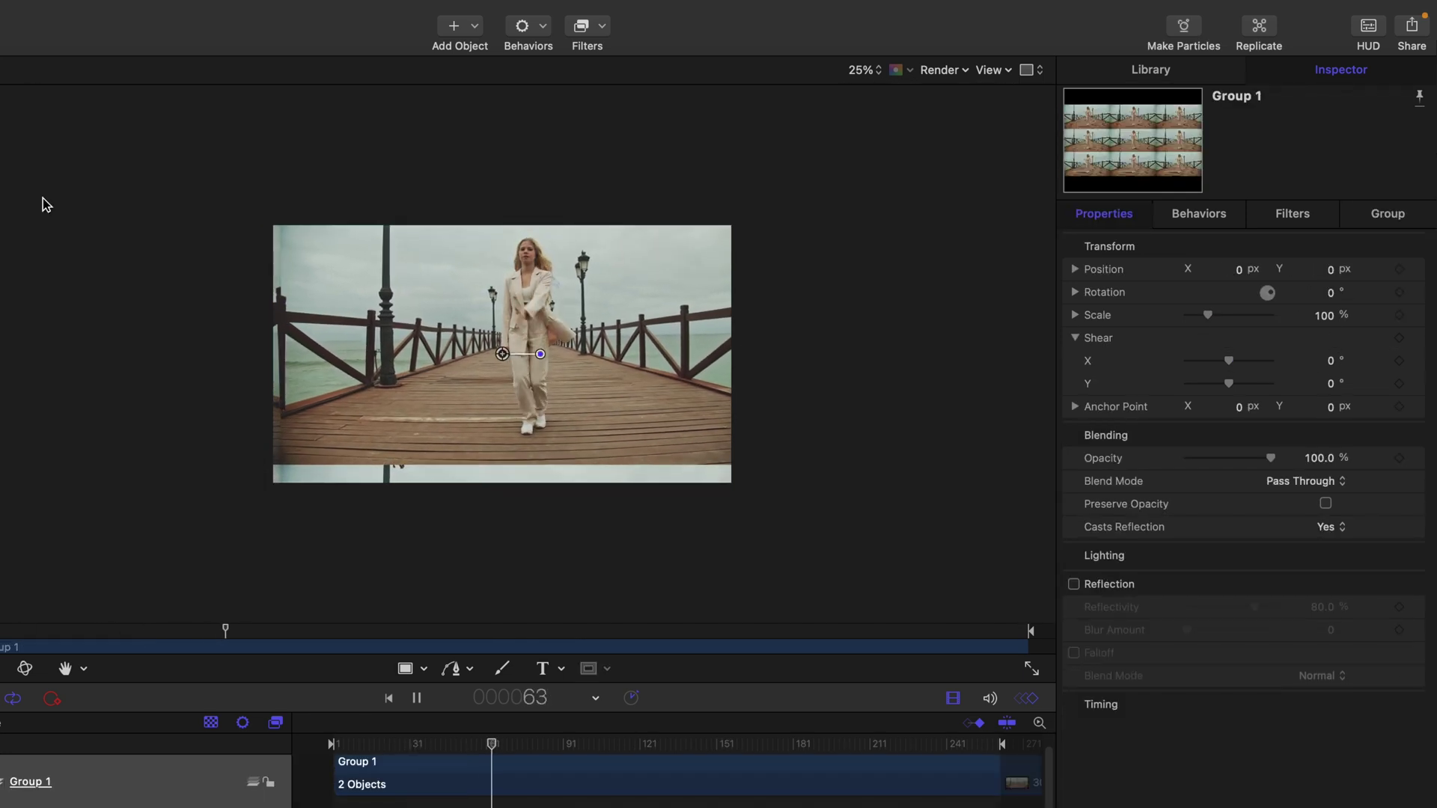
pyautogui.moveTo(489, 322)
pyautogui.mouseDown()
pyautogui.moveTo(480, 290)
pyautogui.moveTo(485, 335)
pyautogui.moveTo(457, 357)
pyautogui.moveTo(468, 338)
pyautogui.mouseUp()
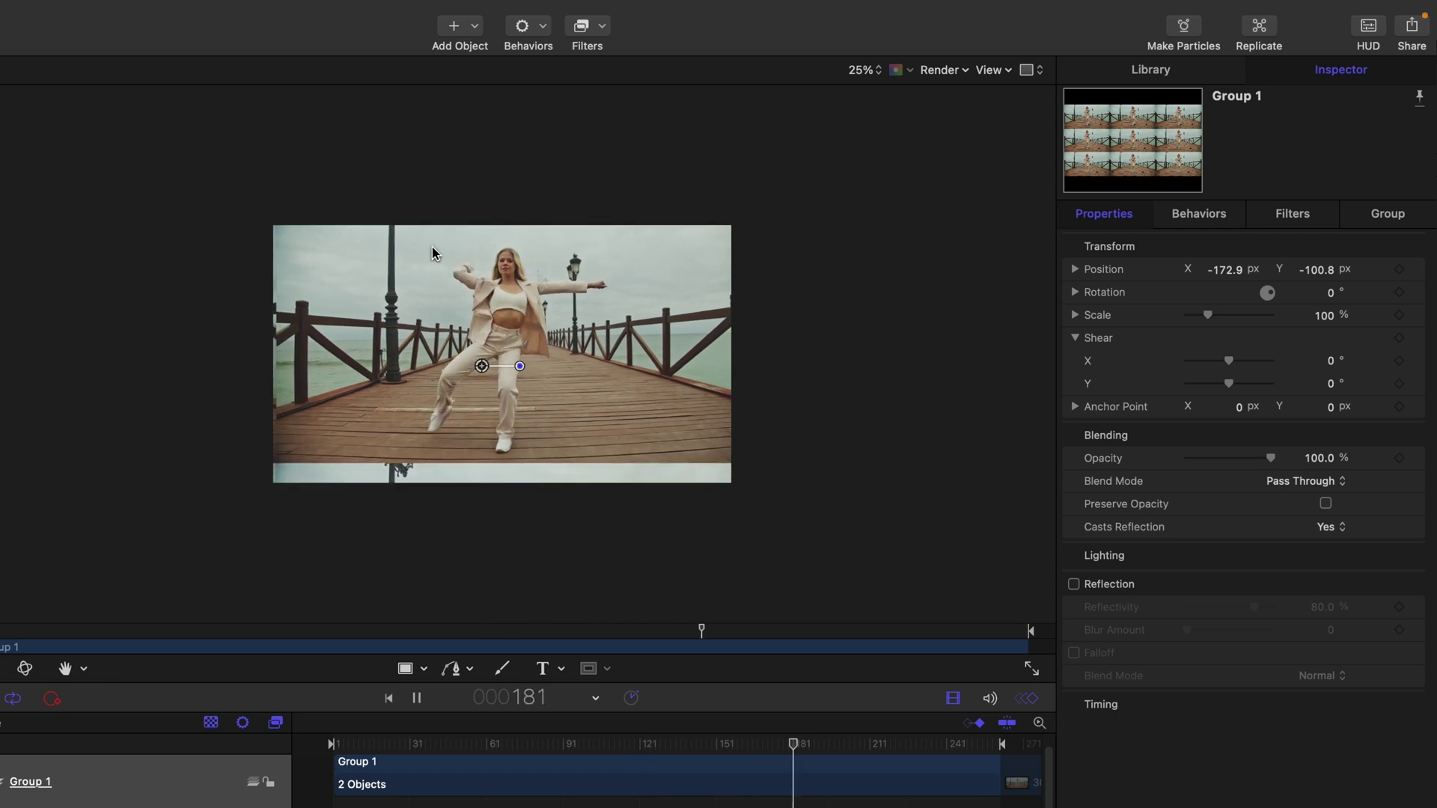
pyautogui.click(865, 69)
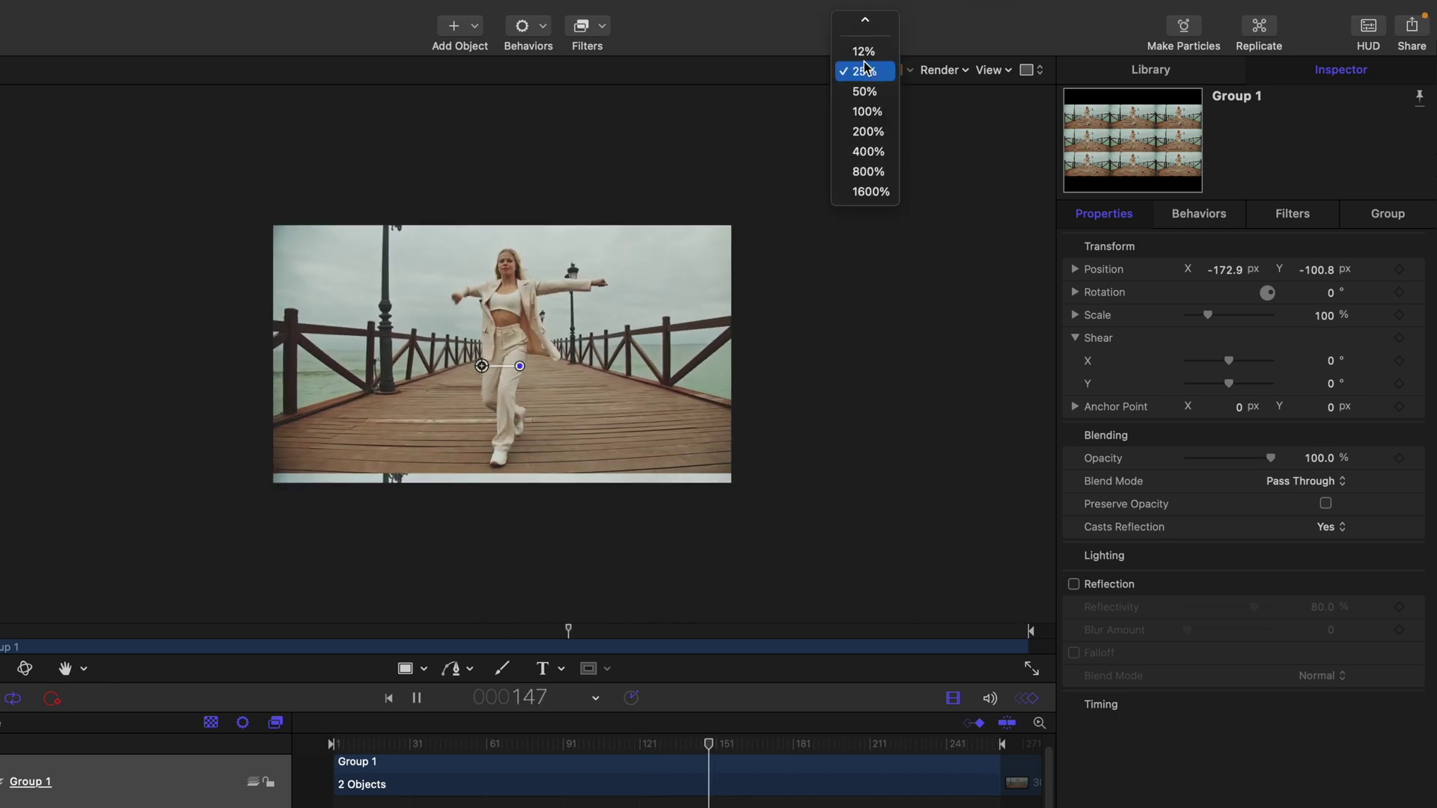
pyautogui.click(866, 26)
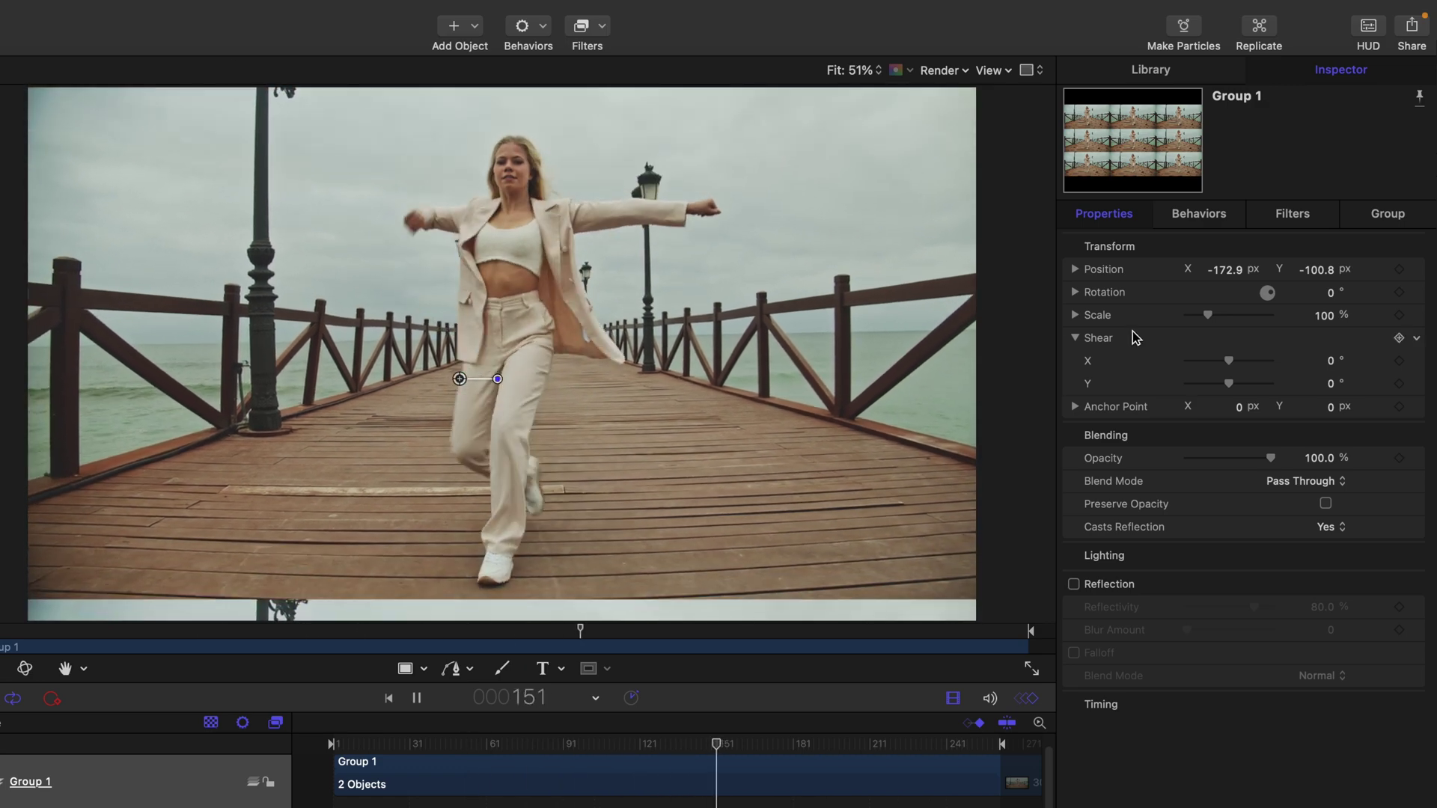
pyautogui.moveTo(1208, 315); pyautogui.dragTo(1231, 280)
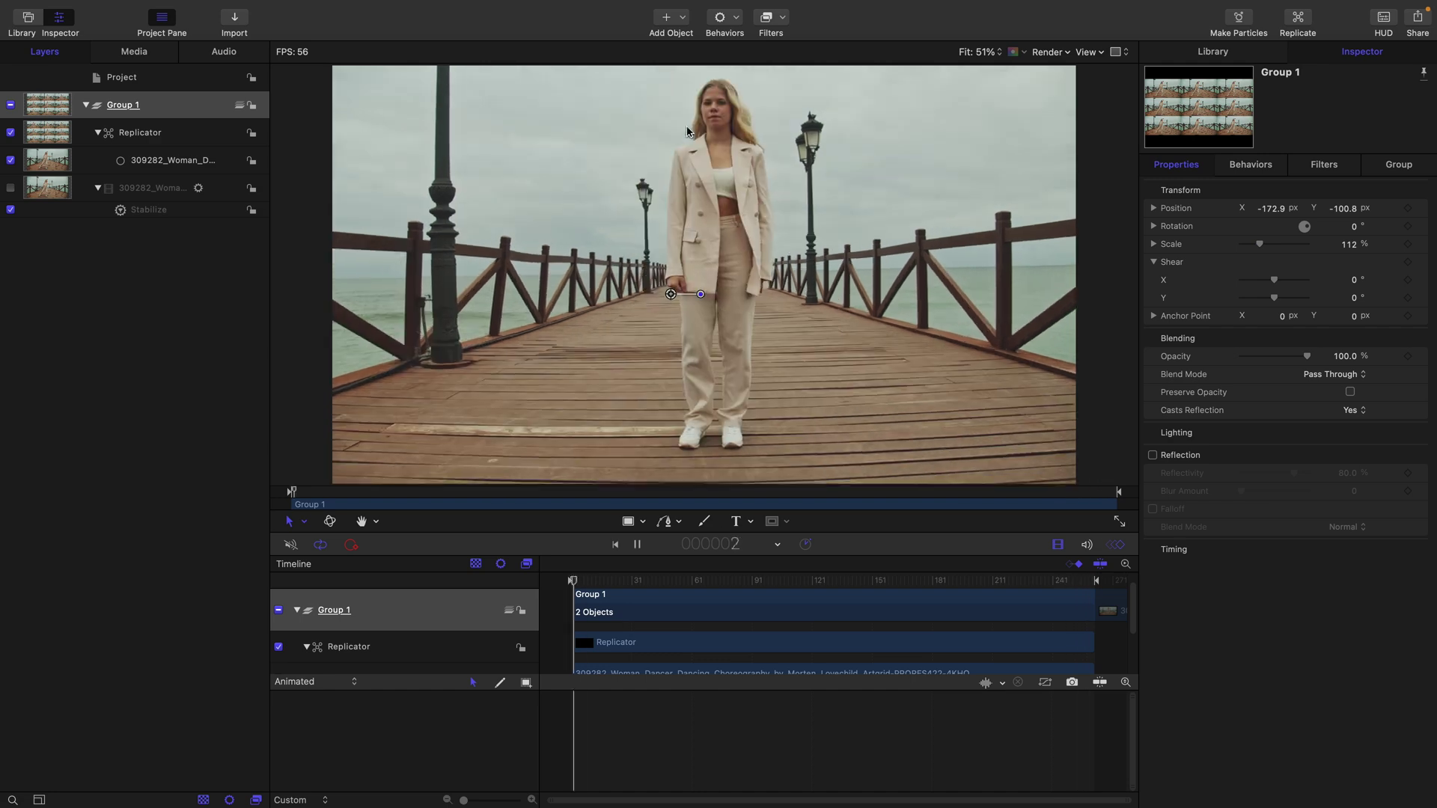